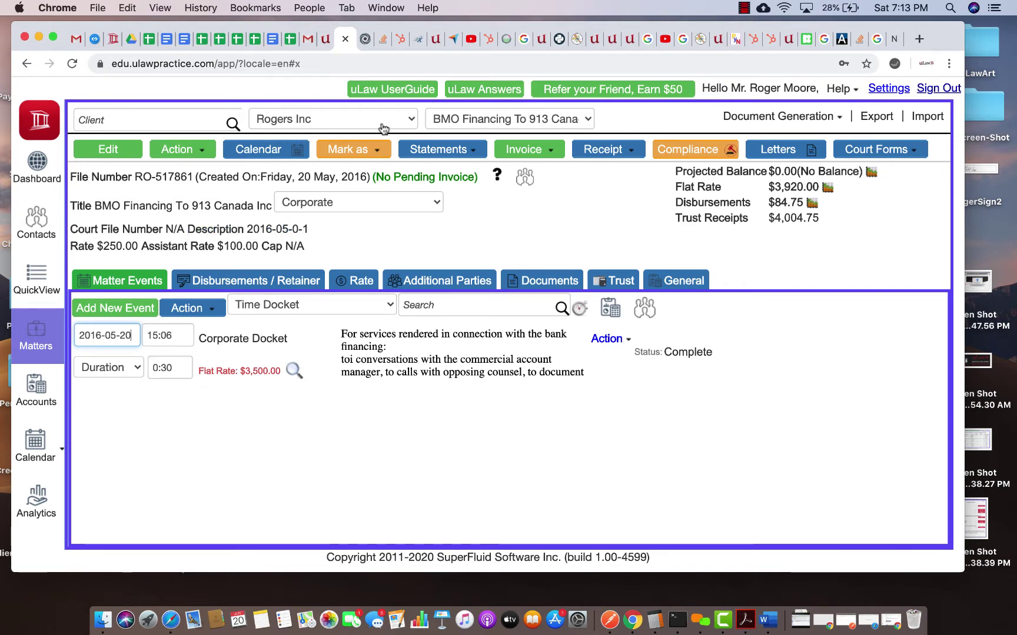
Step: Attempt an inter-matter trust transfer, dismiss the two-matter minimum error, and list the clients
click(172, 150)
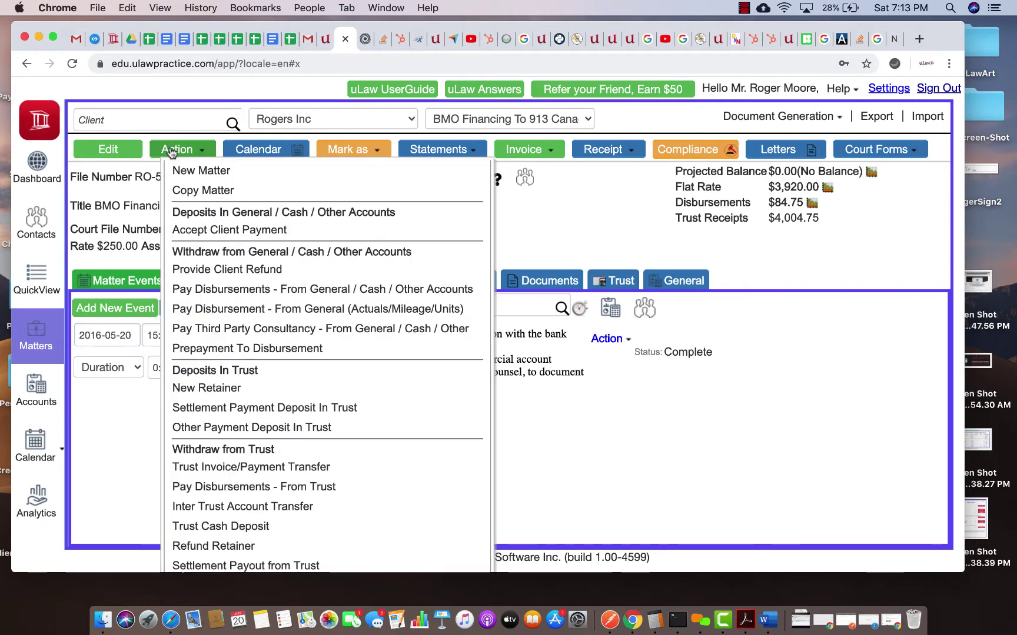
scroll(220, 461, down, 3)
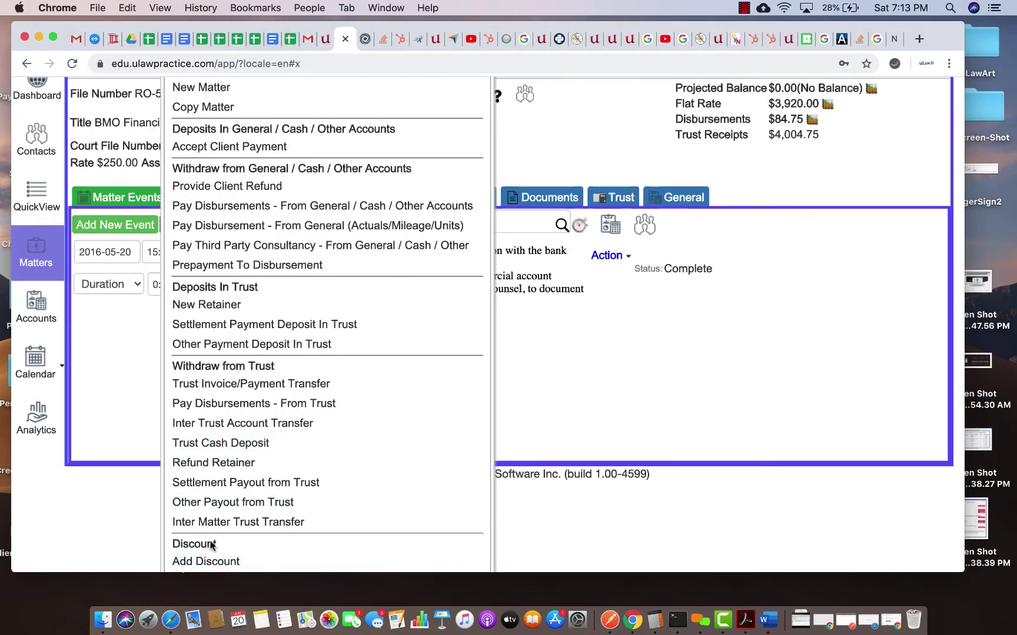
click(287, 525)
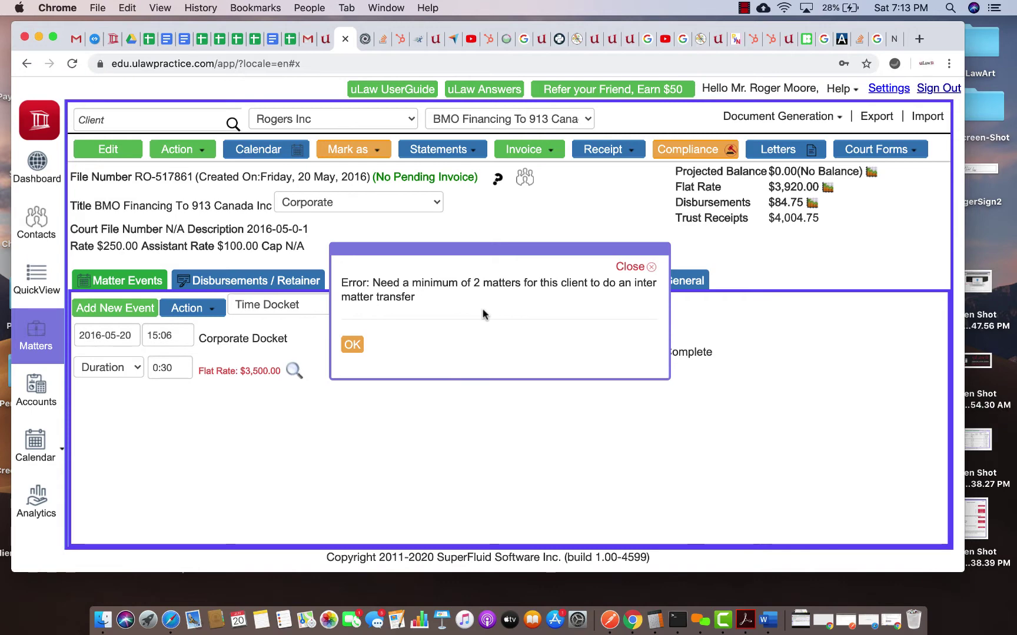
click(352, 345)
click(345, 120)
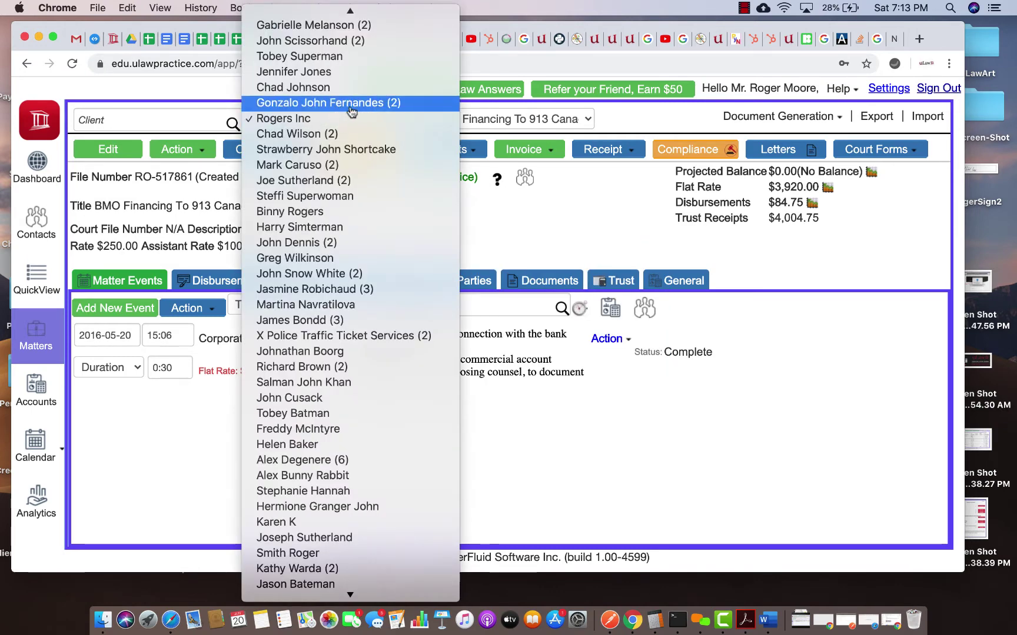
Step: Switch to the two-matter client's Gonzalo Vs Owner Landlord & Tenant matter and check its trust analytics
click(349, 108)
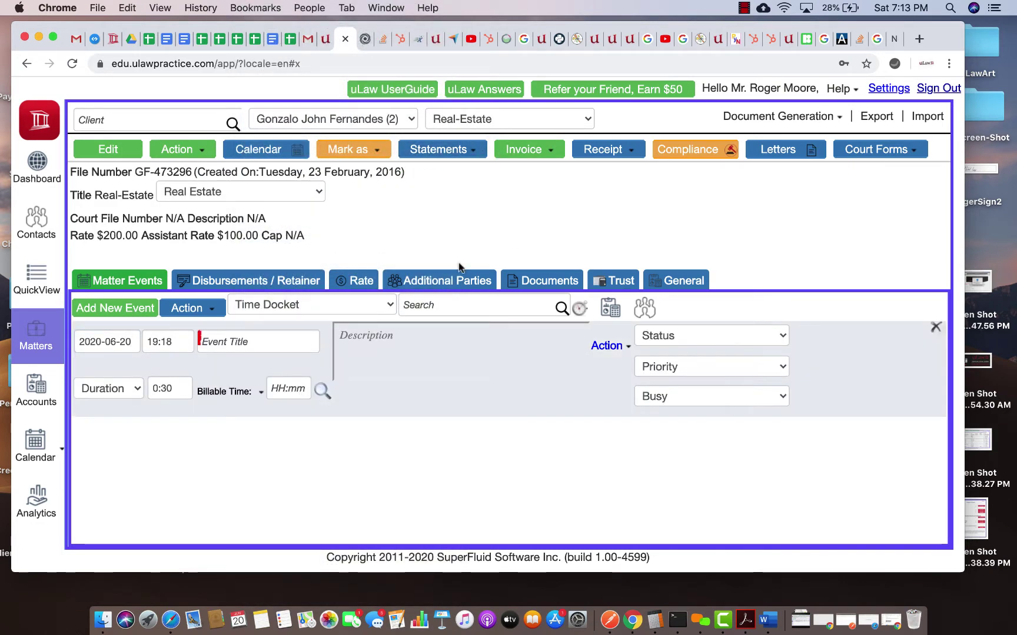
click(478, 120)
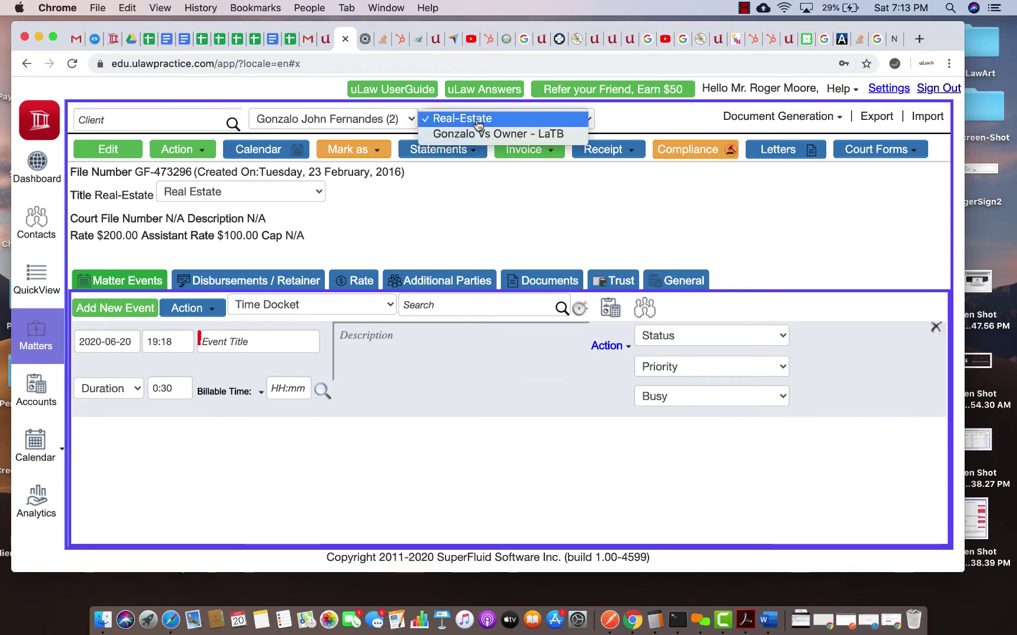
click(503, 134)
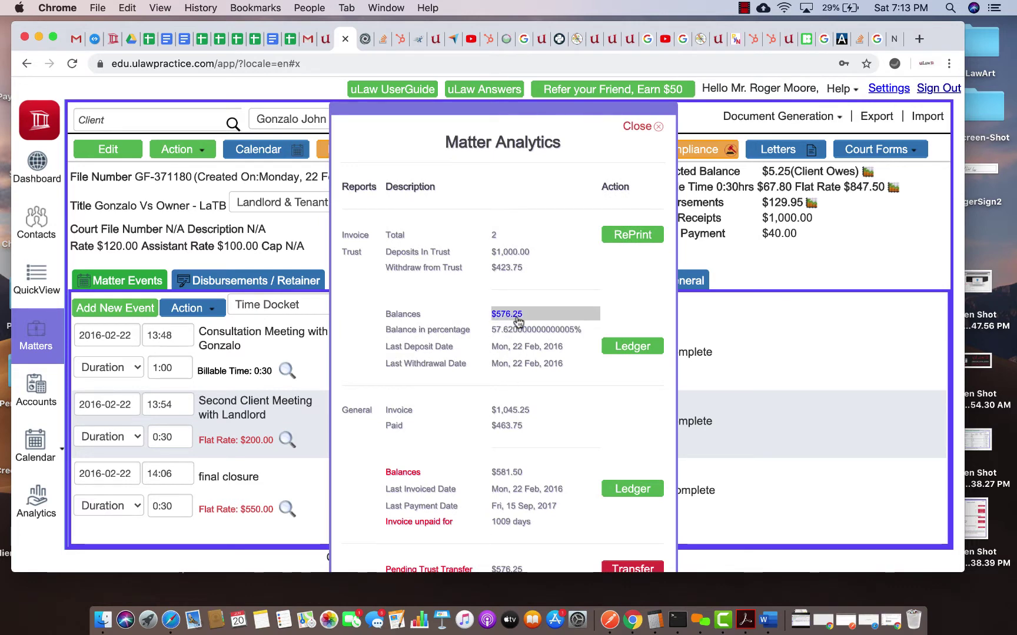
click(640, 127)
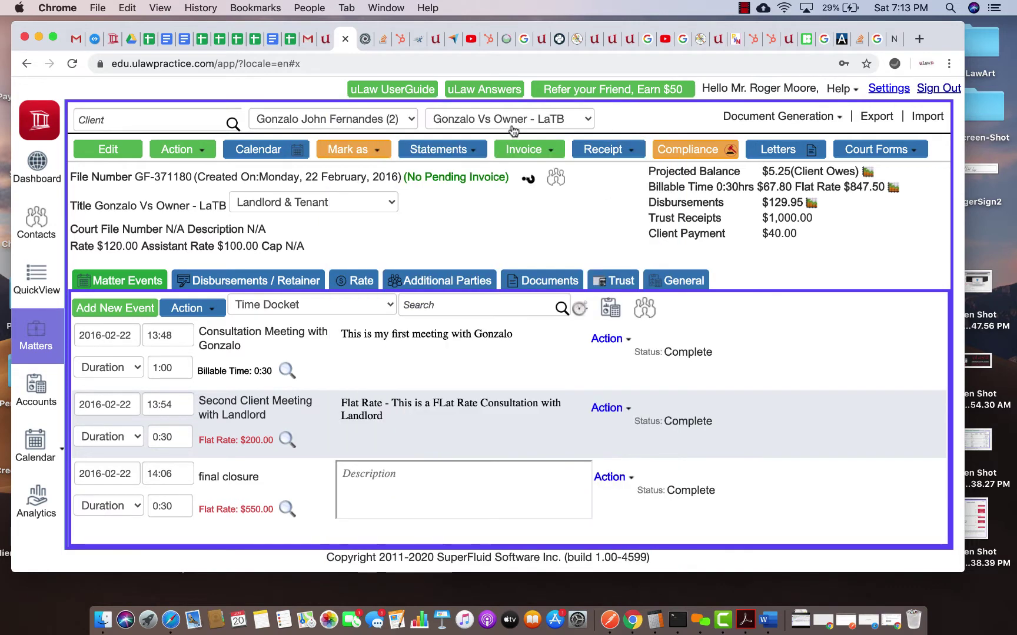
click(494, 119)
click(490, 107)
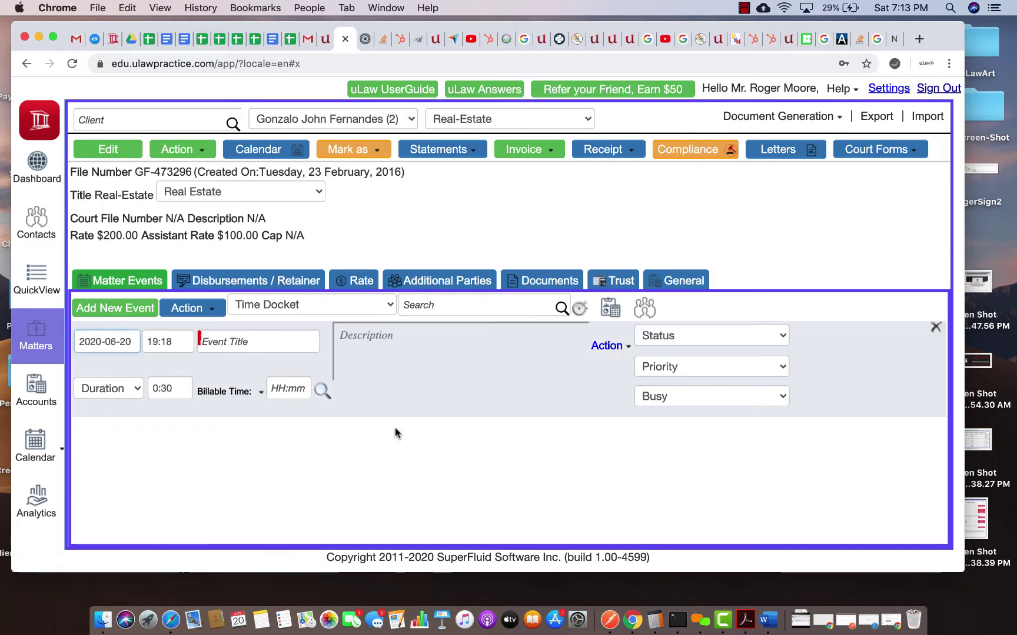
click(506, 119)
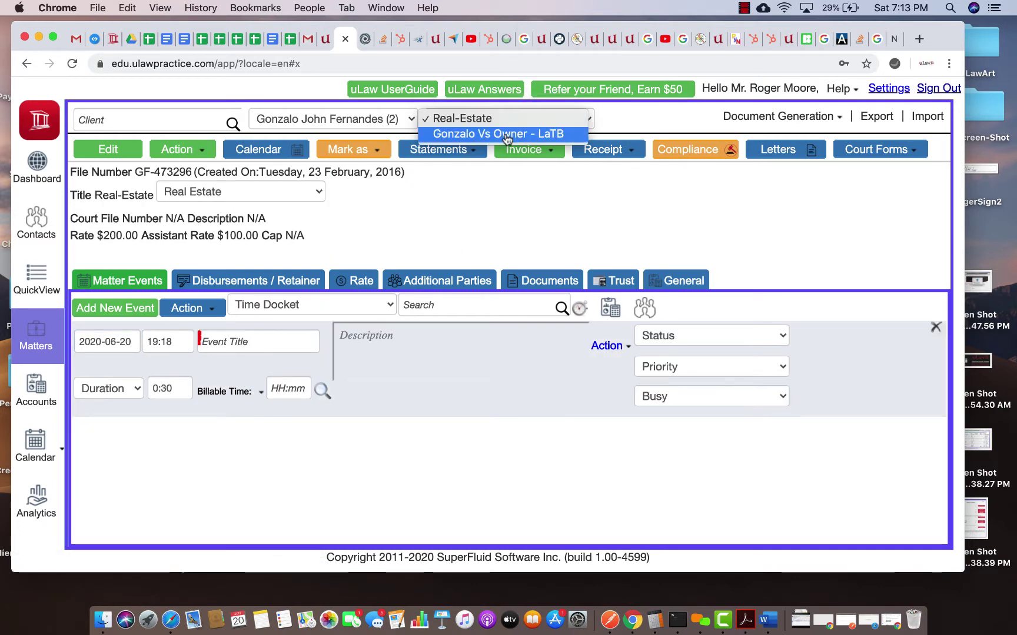
click(506, 134)
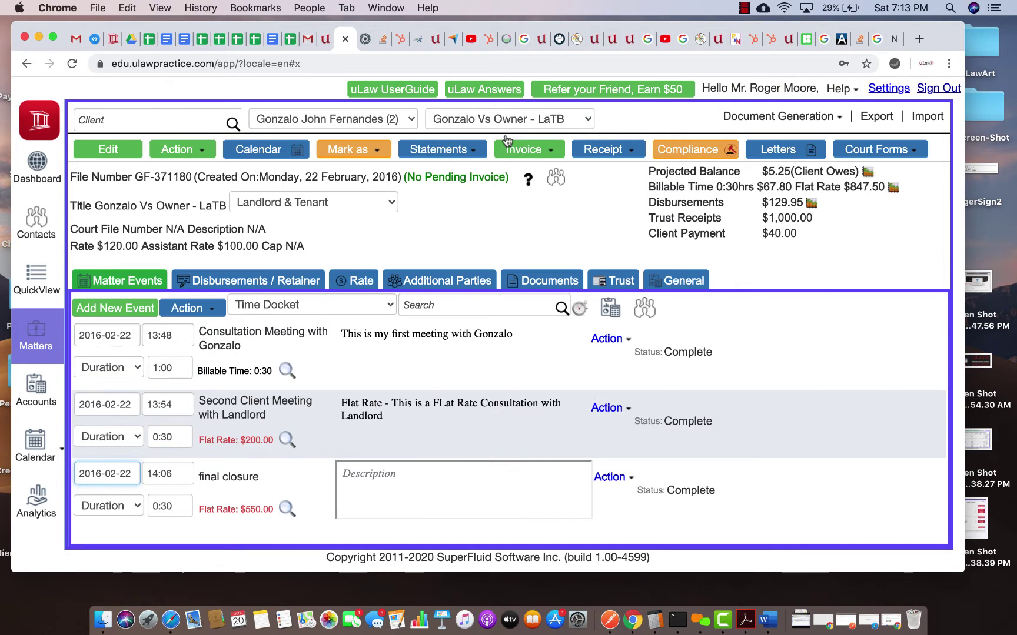
click(36, 391)
Step: Browse the Chart of Accounts, including the Pooled Trust Account ledger
click(286, 120)
mouse_move(270, 161)
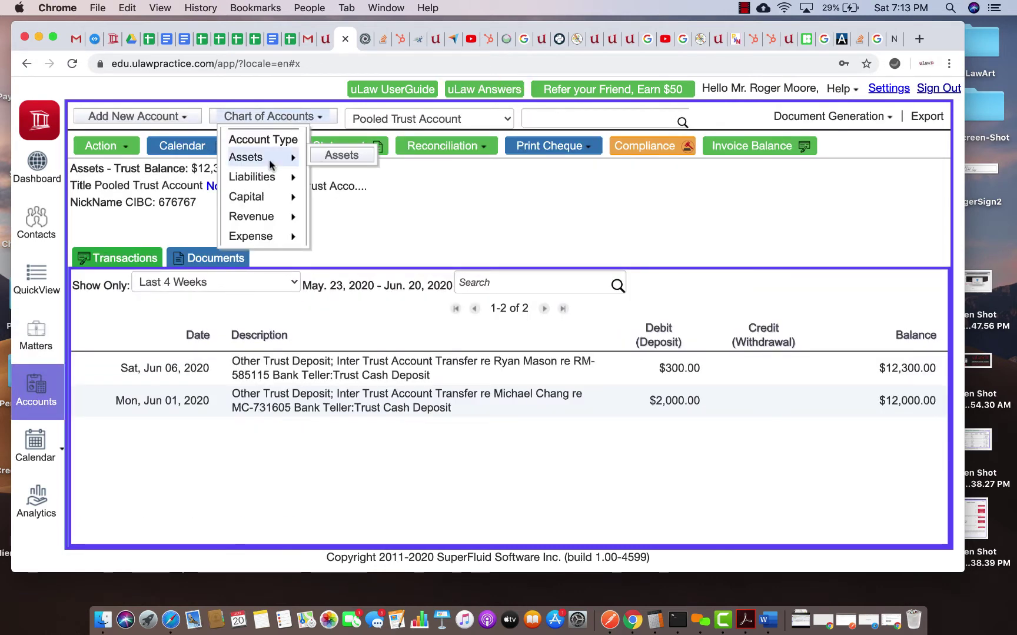
mouse_move(343, 156)
mouse_move(362, 217)
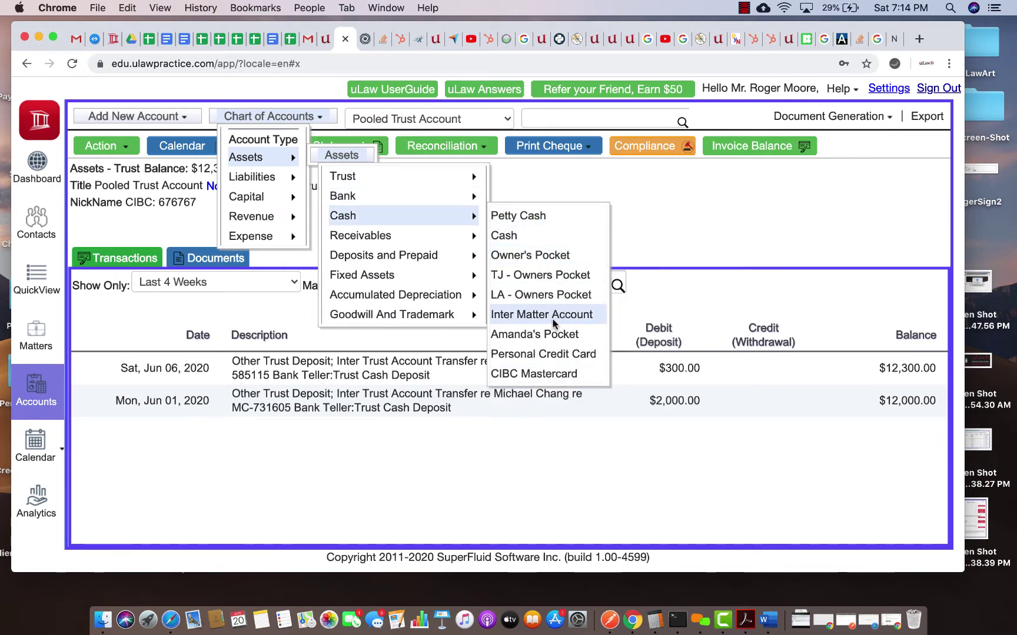
Step: Start a new Assets > Cash account, then cancel and discard it
click(129, 115)
mouse_move(129, 157)
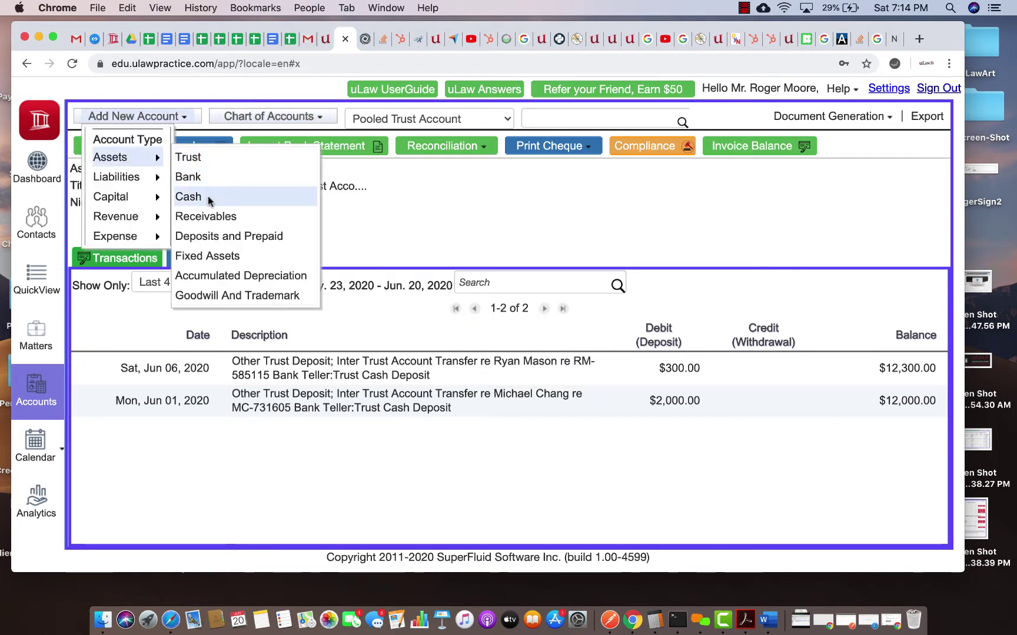
click(207, 196)
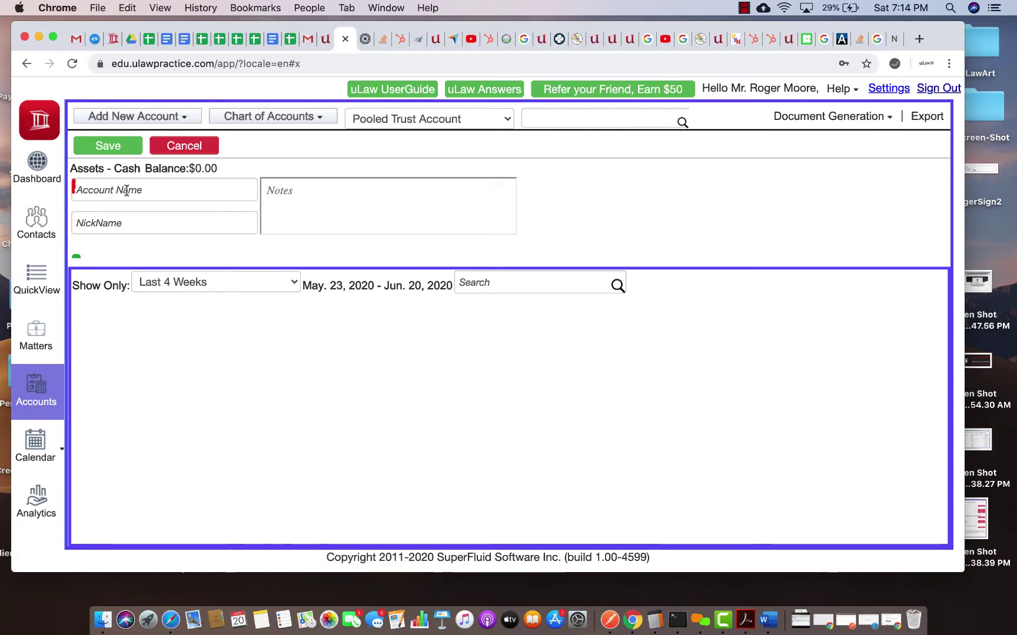
click(191, 149)
click(397, 330)
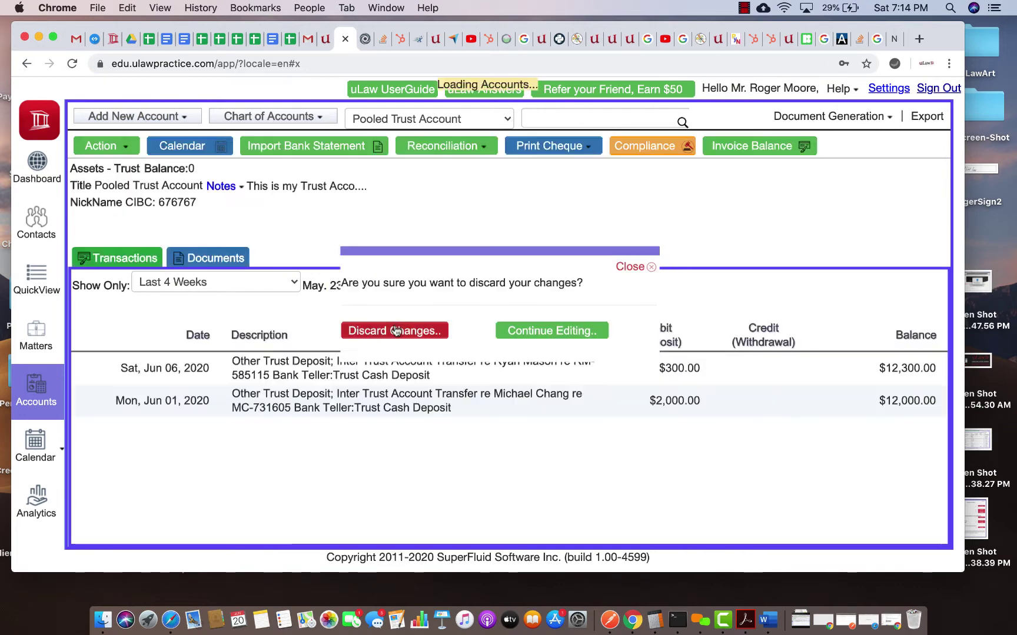
Step: Review the Chart of Accounts again and return to the Landlord & Tenant matter
click(301, 118)
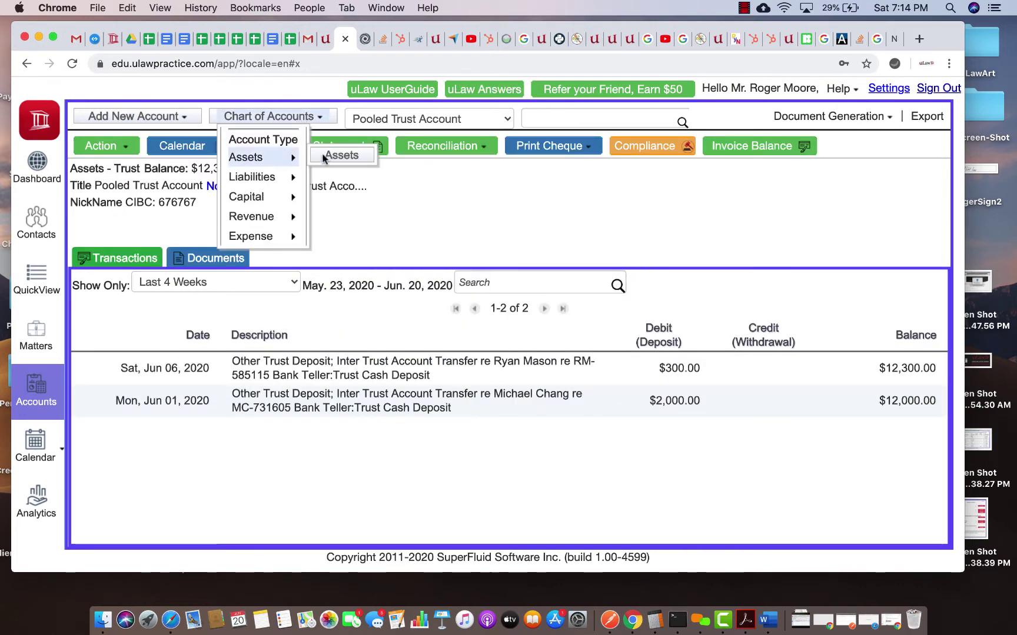
mouse_move(466, 221)
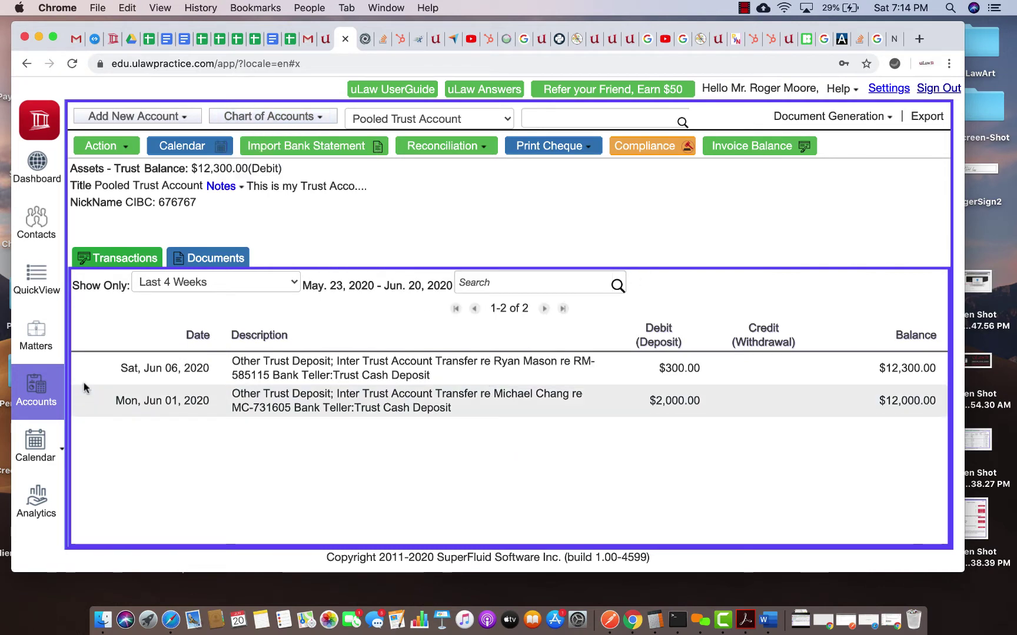
click(34, 348)
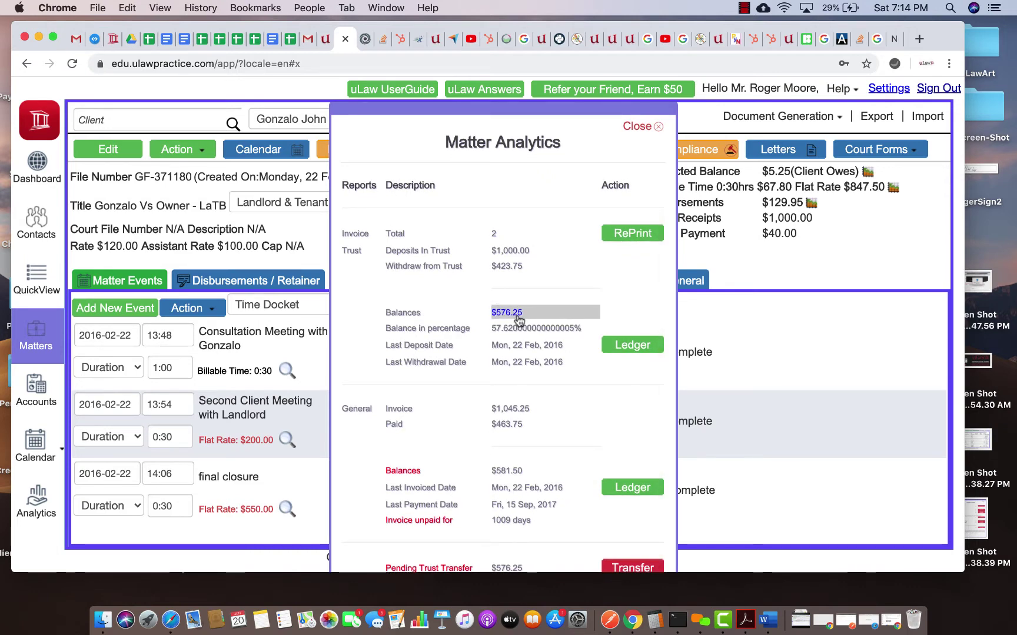
Step: Close the analytics confirming $576.25 in trust and bring up the matter actions list
click(651, 127)
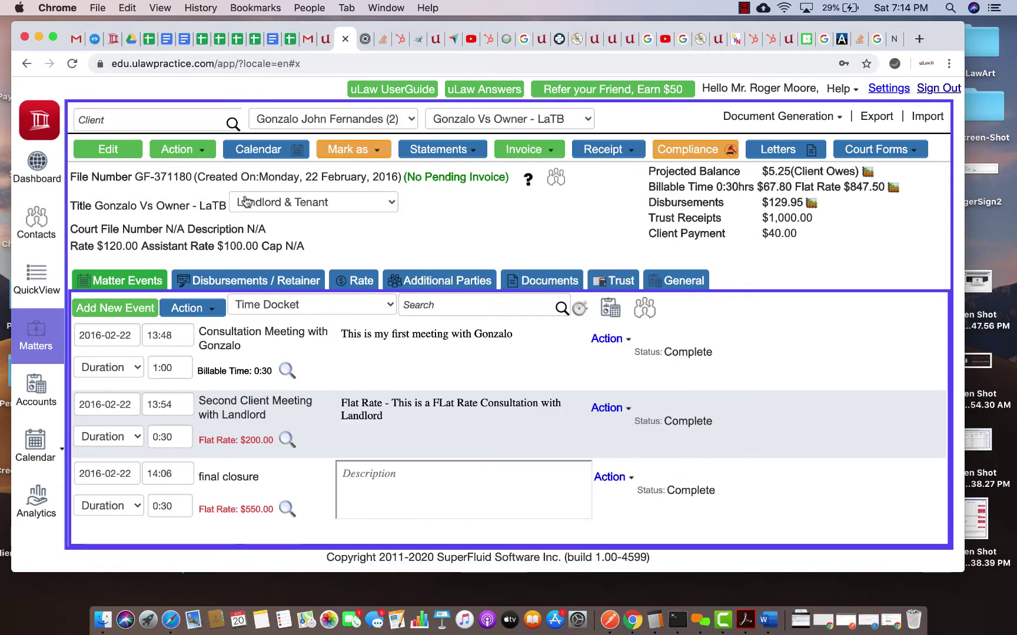
click(188, 153)
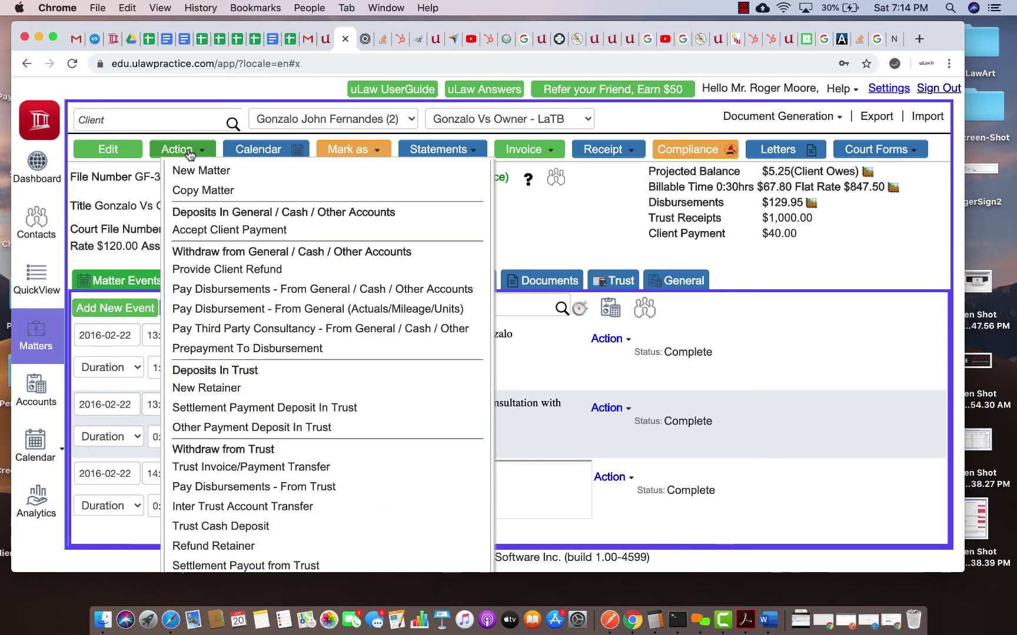
Step: Submit a $576.25 inter-matter trust transfer dated 2020-06-20 into the Inter Matter Account
scroll(211, 295, down, 3)
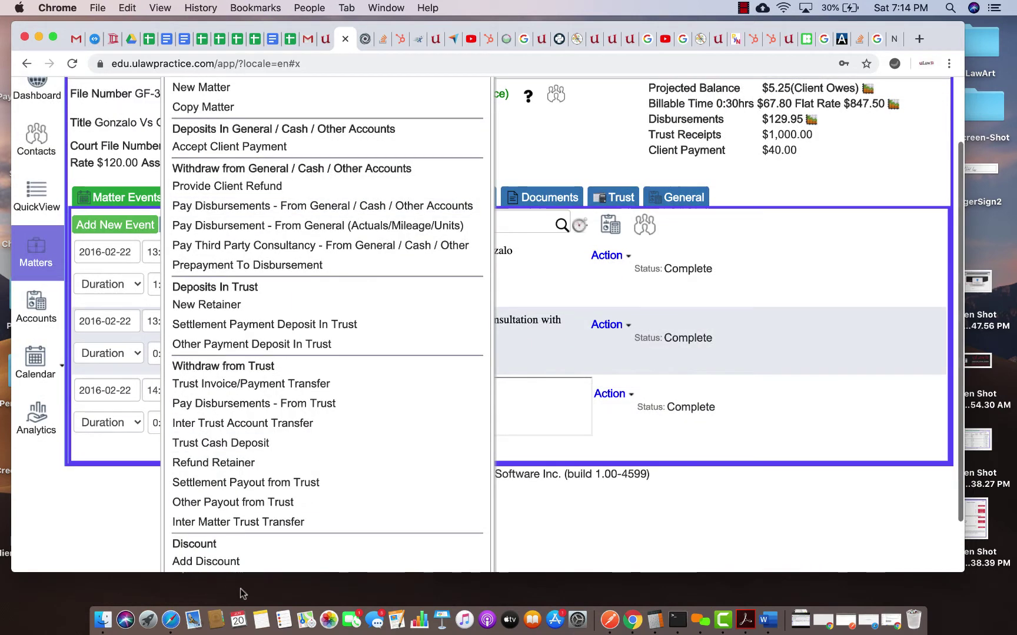
click(253, 525)
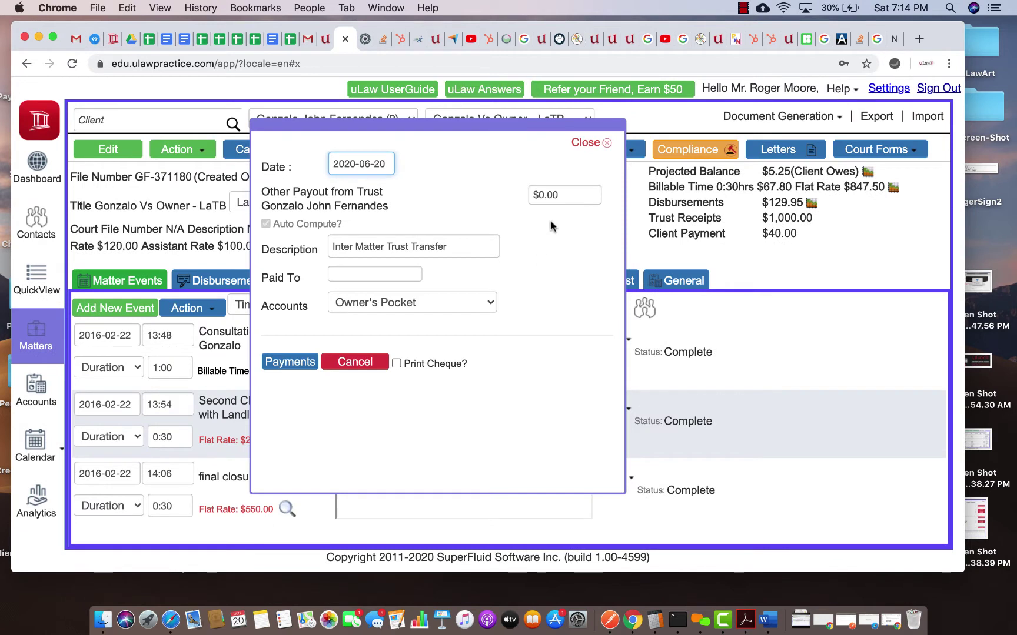
click(541, 191)
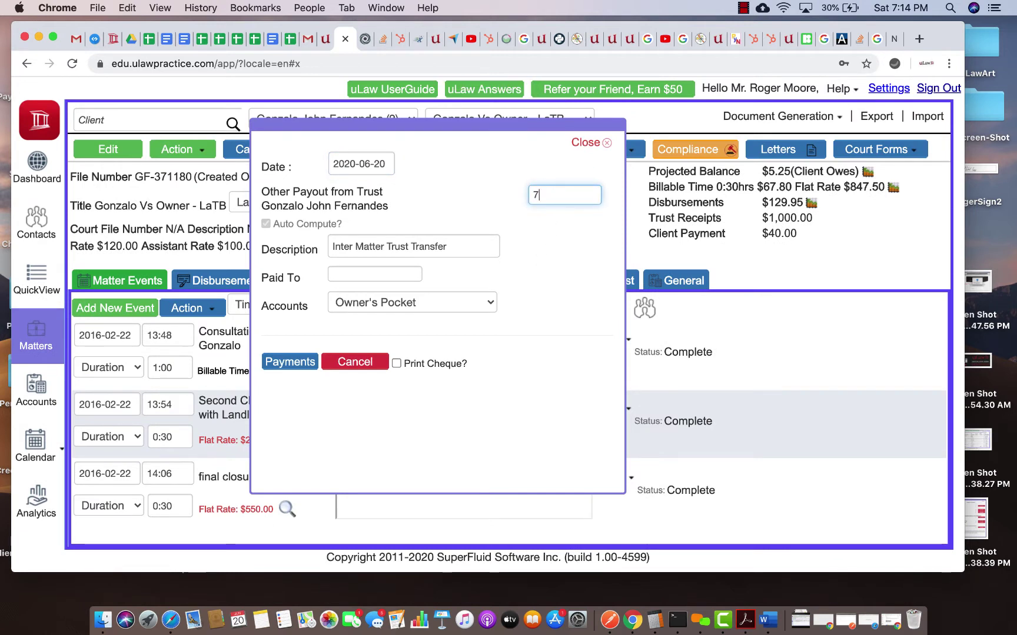
click(547, 219)
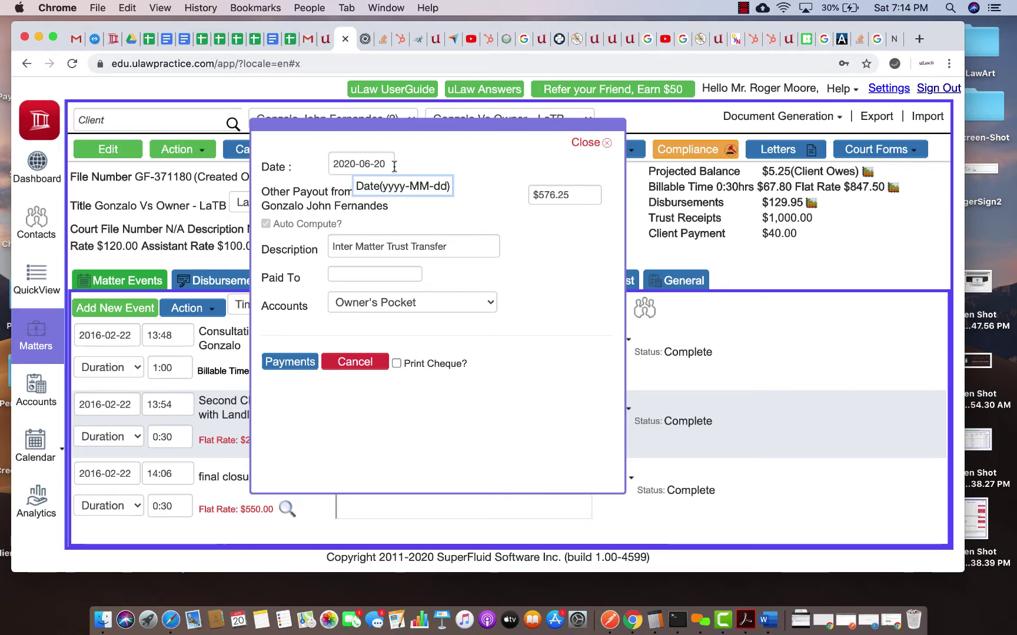
click(385, 306)
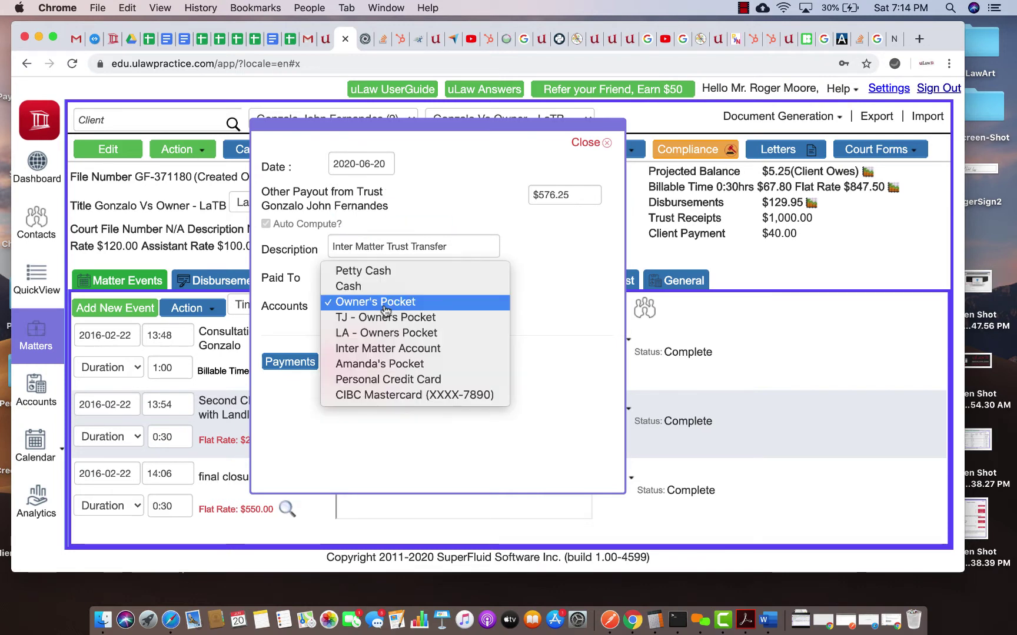
click(437, 351)
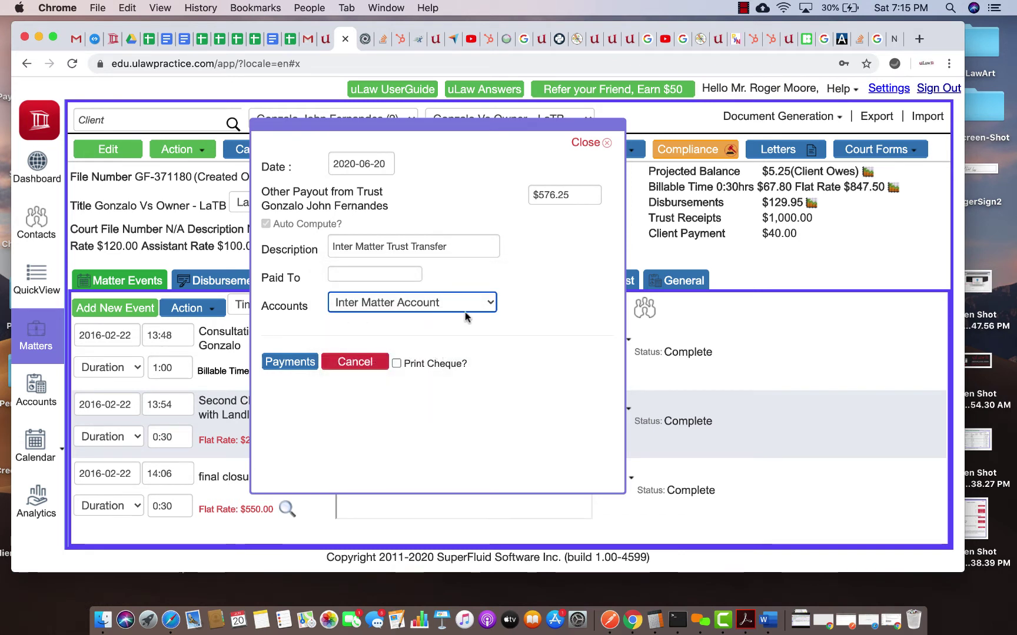
click(302, 363)
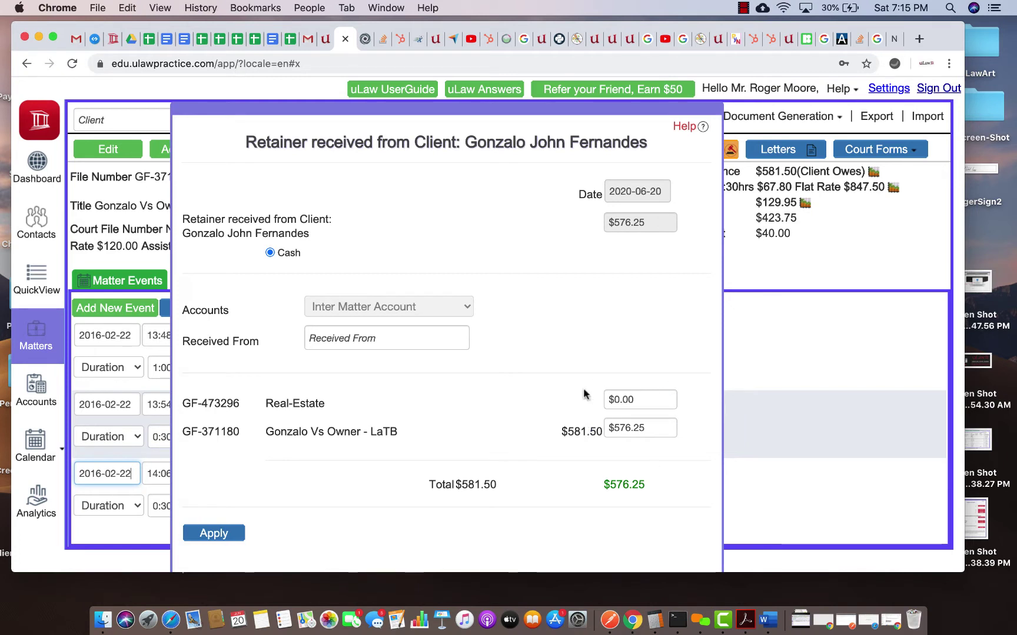
click(633, 429)
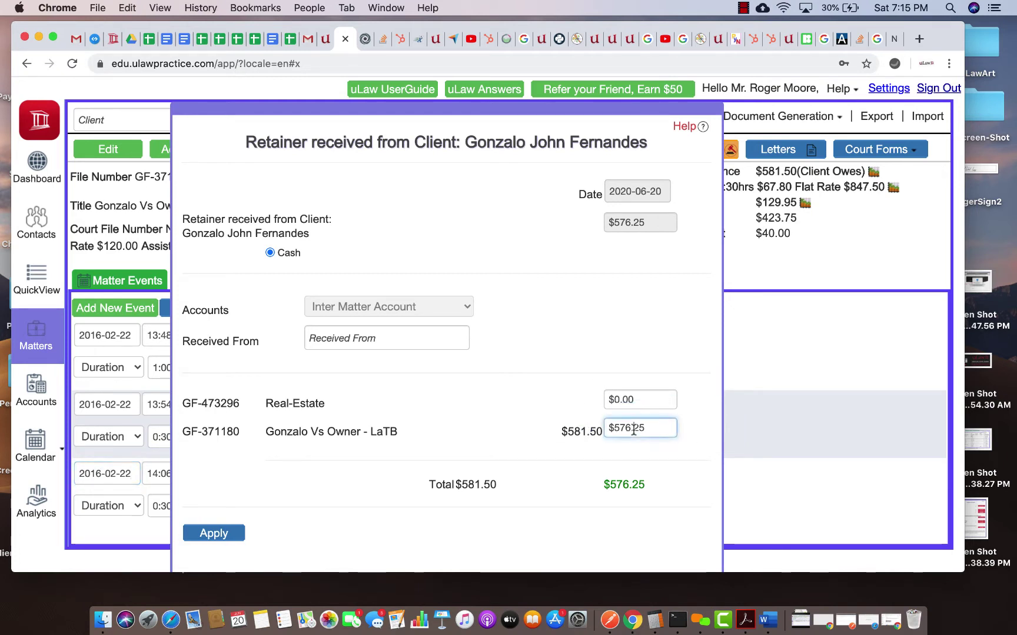
key(BackSpace)
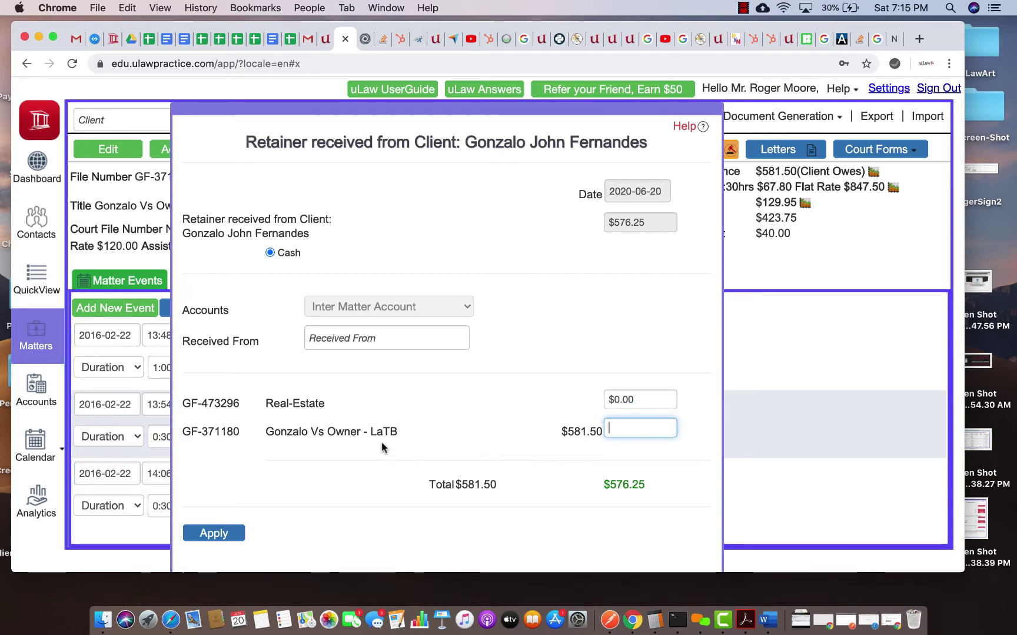
click(461, 428)
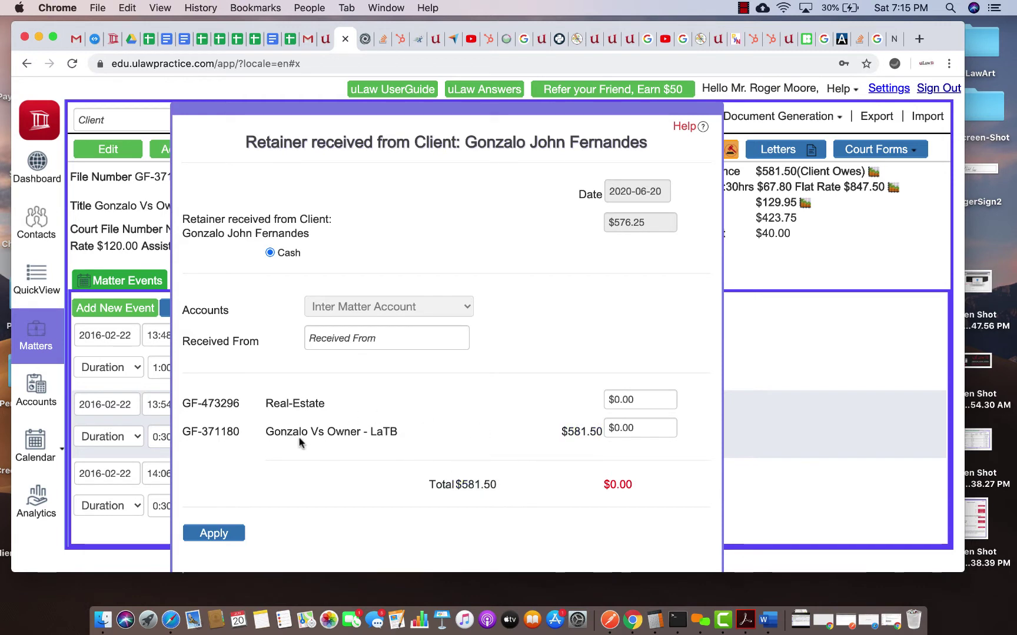
click(624, 399)
text($576.25)
click(544, 397)
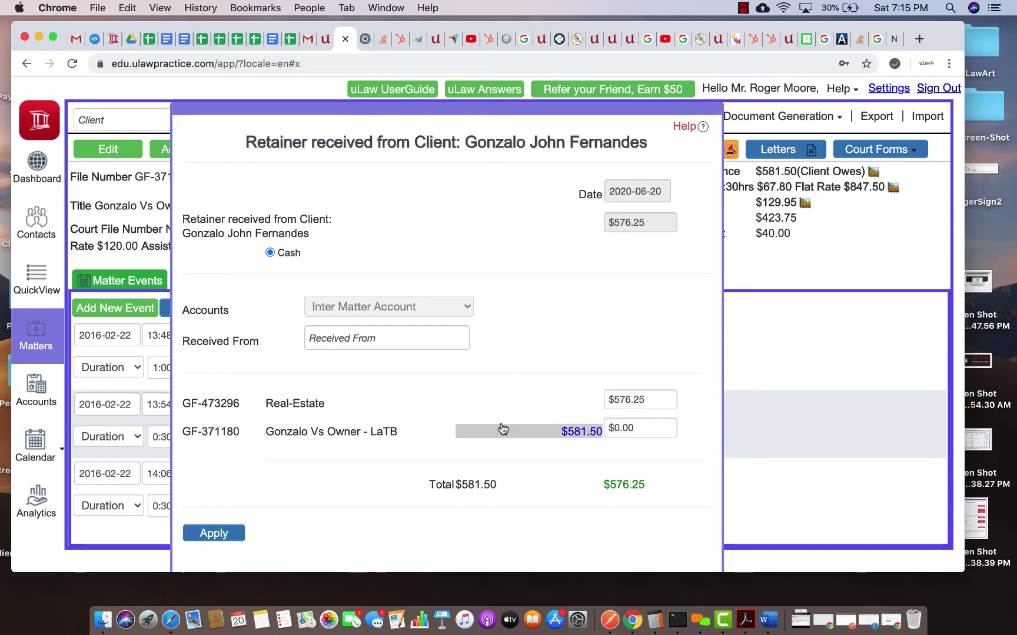
scroll(297, 476, down, 3)
click(231, 466)
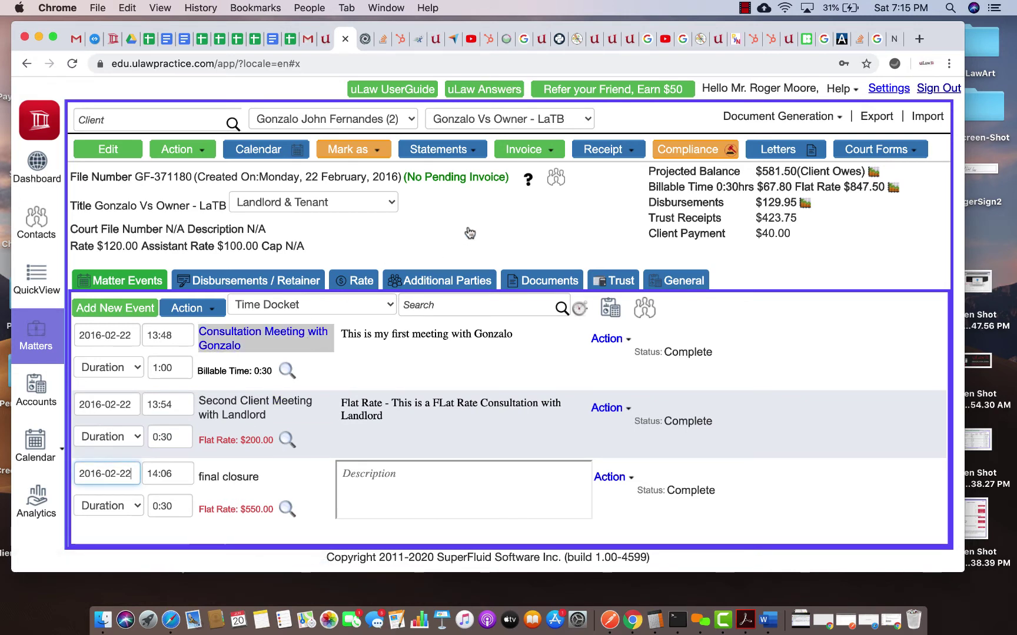
click(529, 182)
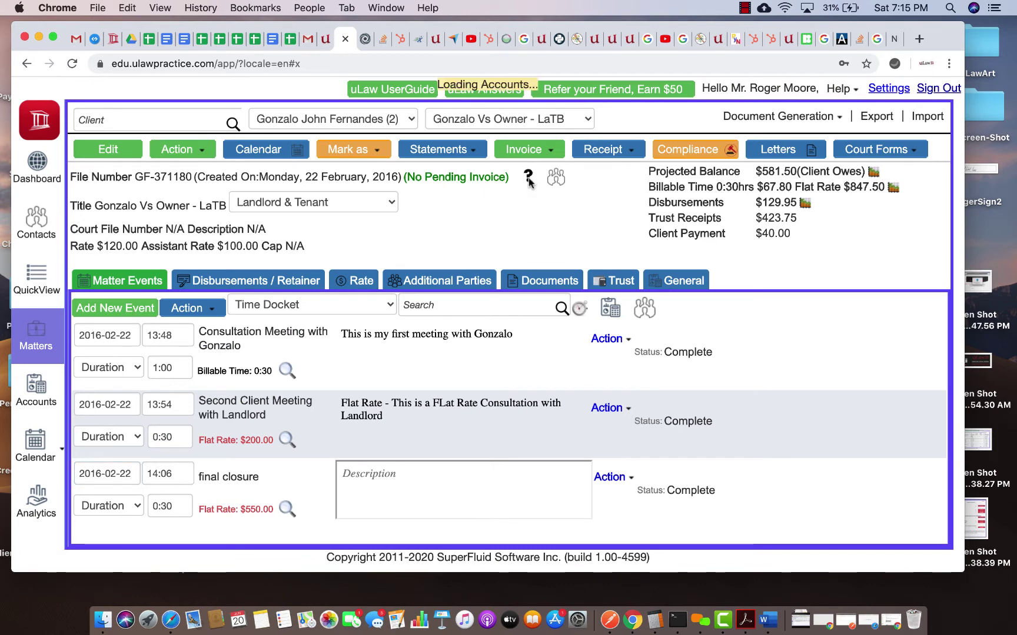
scroll(526, 191, down, 3)
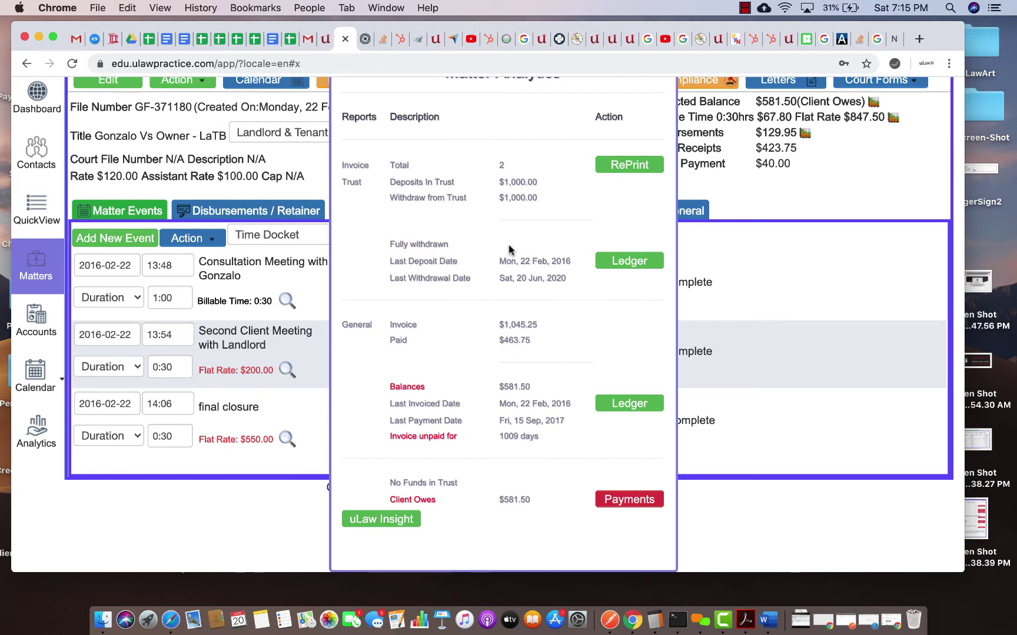
scroll(512, 297, up, 3)
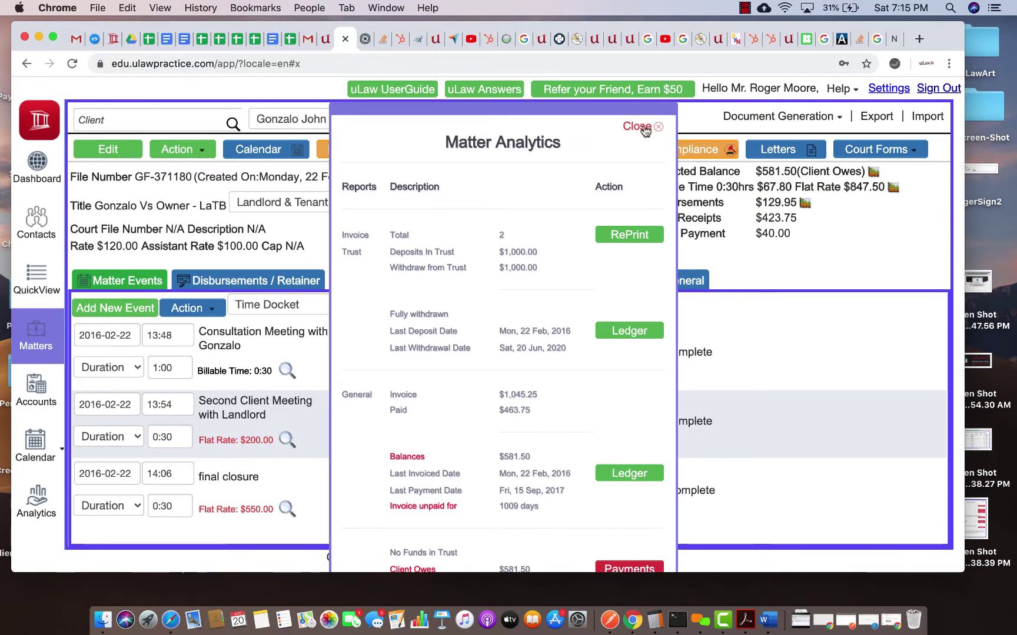
click(646, 131)
click(509, 119)
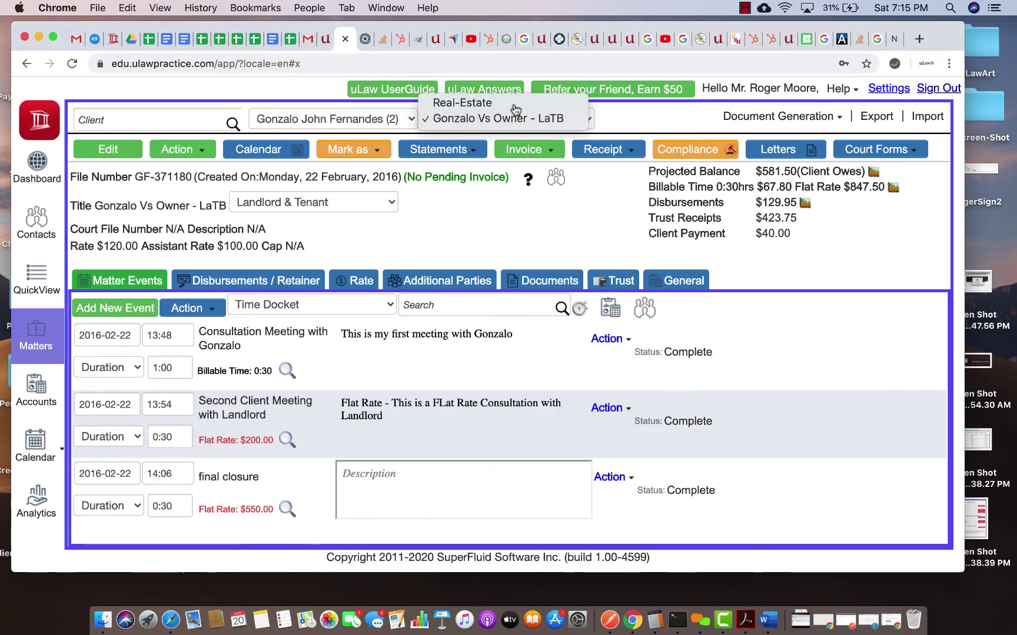
click(514, 105)
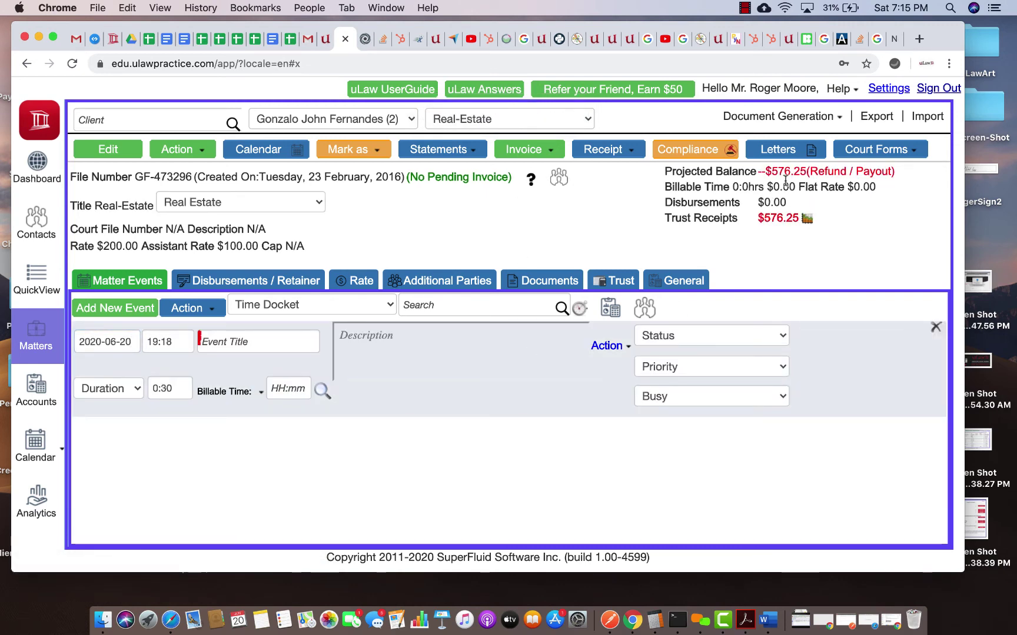
click(531, 182)
scroll(510, 330, down, 1)
scroll(510, 332, down, 1)
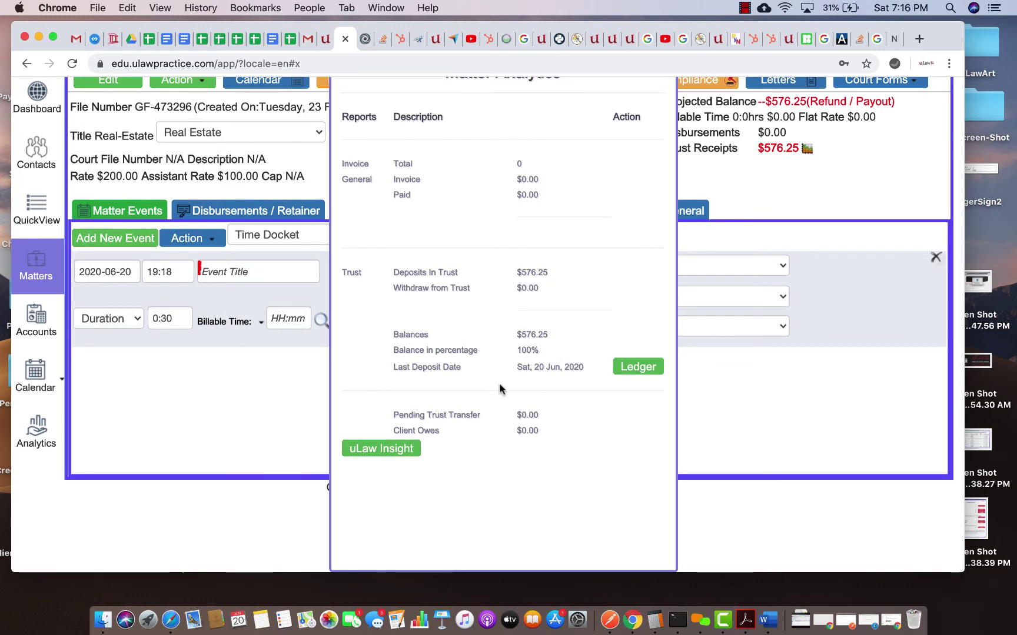
scroll(463, 273, up, 2)
scroll(463, 277, down, 1)
click(640, 127)
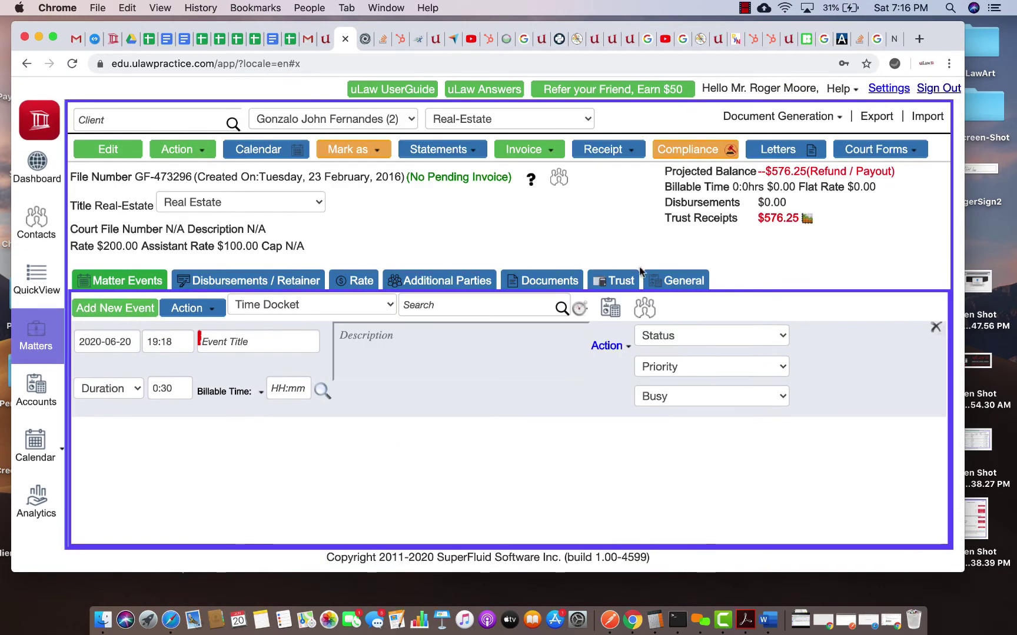
click(612, 281)
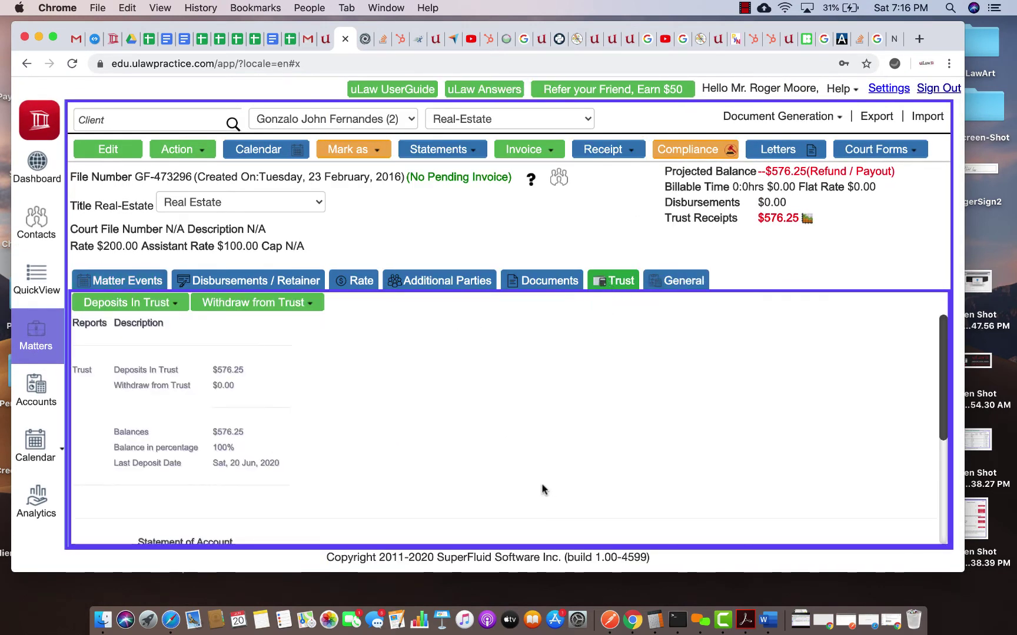
Step: Review the Real-Estate trust statement listing the $576.25 inter matter transfer receipt
scroll(539, 477, down, 5)
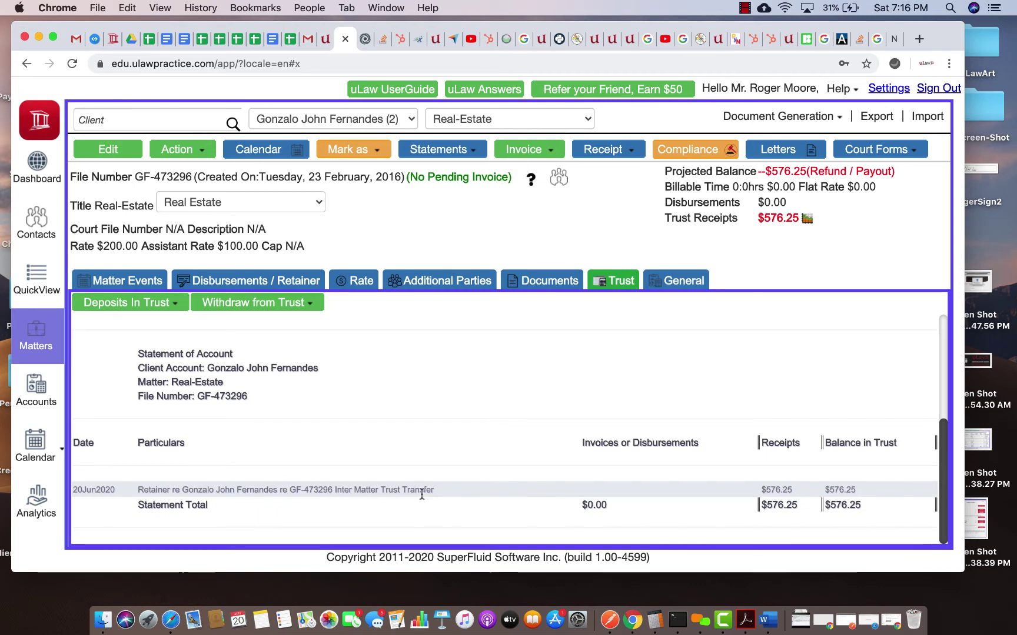
click(182, 149)
scroll(259, 553, down, 3)
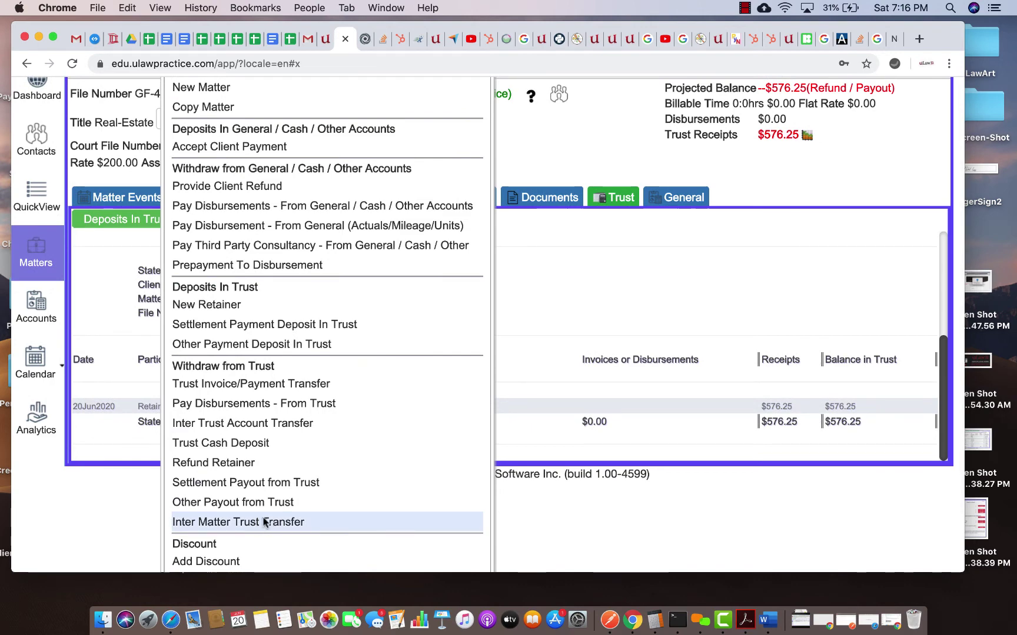
click(776, 193)
scroll(776, 193, up, 3)
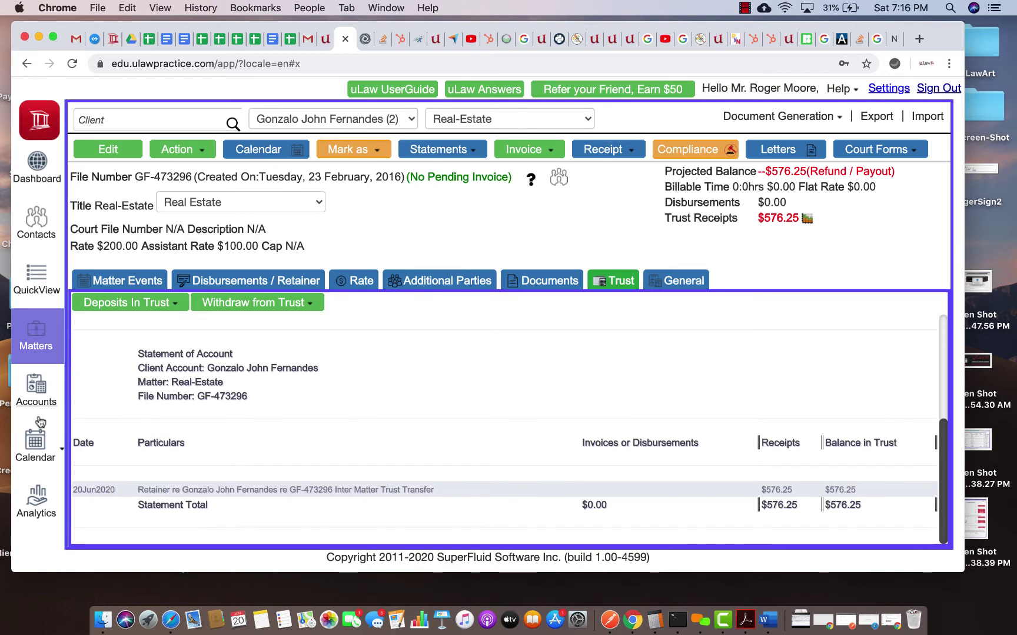
click(38, 399)
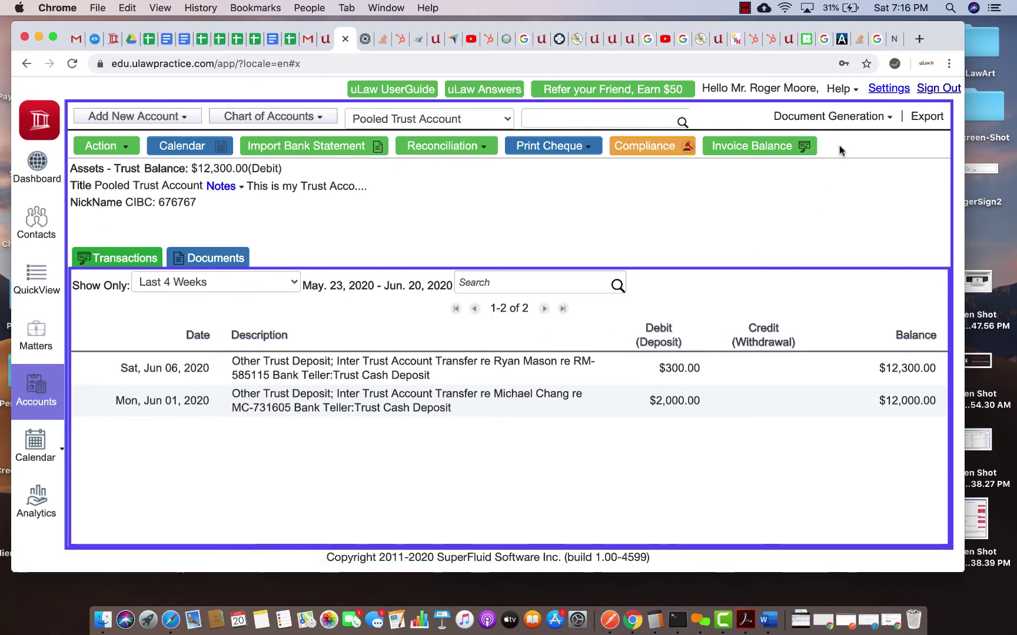
Step: Download today's Inter Matter Trust Transfer statement as an Acrobat PDF and open it
click(860, 121)
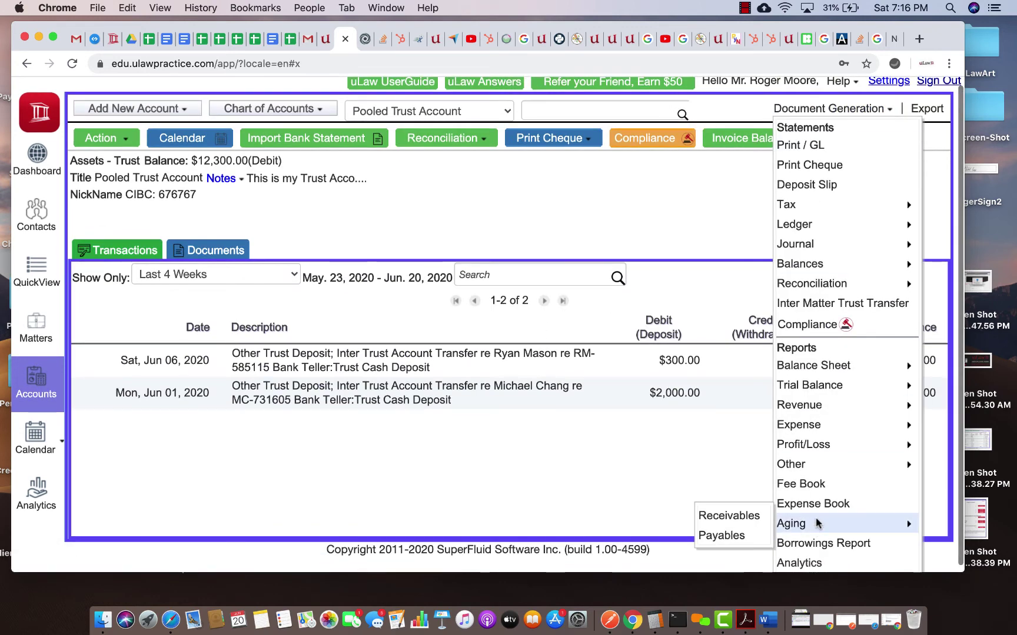
scroll(836, 488, down, 1)
mouse_move(821, 461)
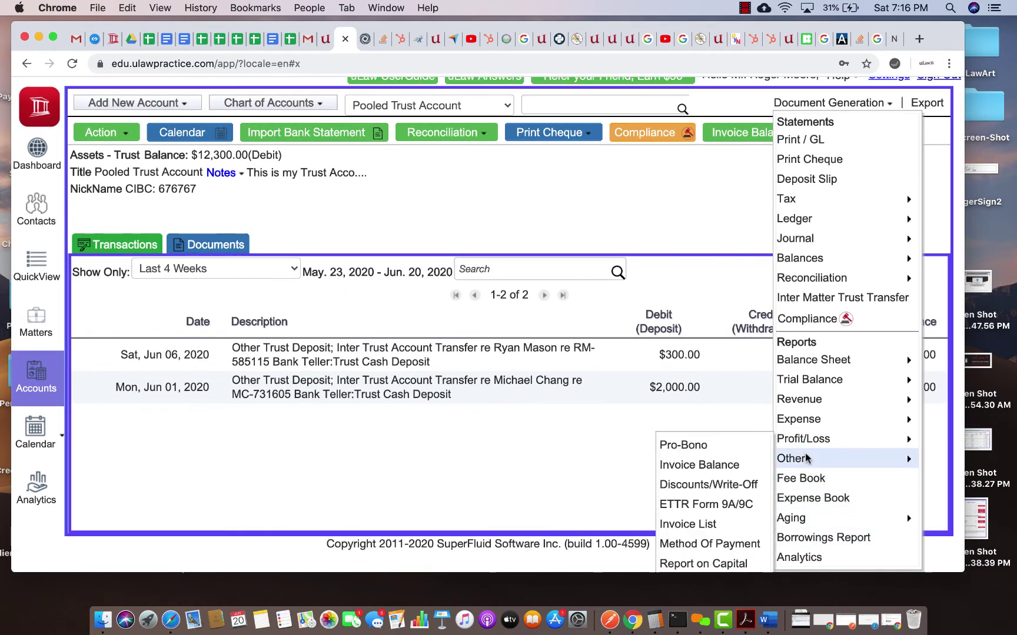
scroll(715, 517, down, 1)
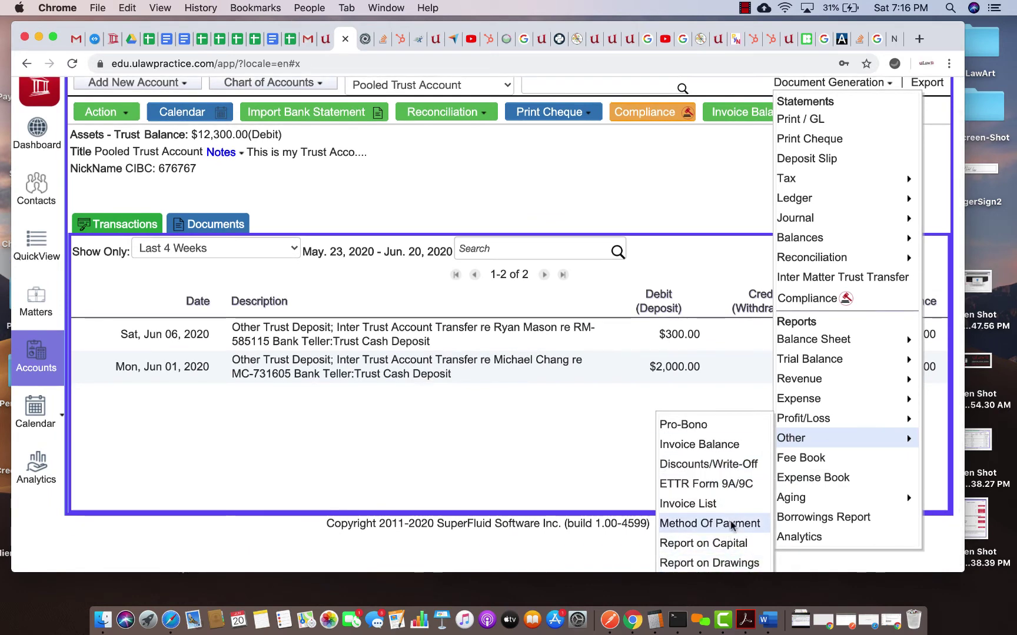
scroll(824, 318, up, 1)
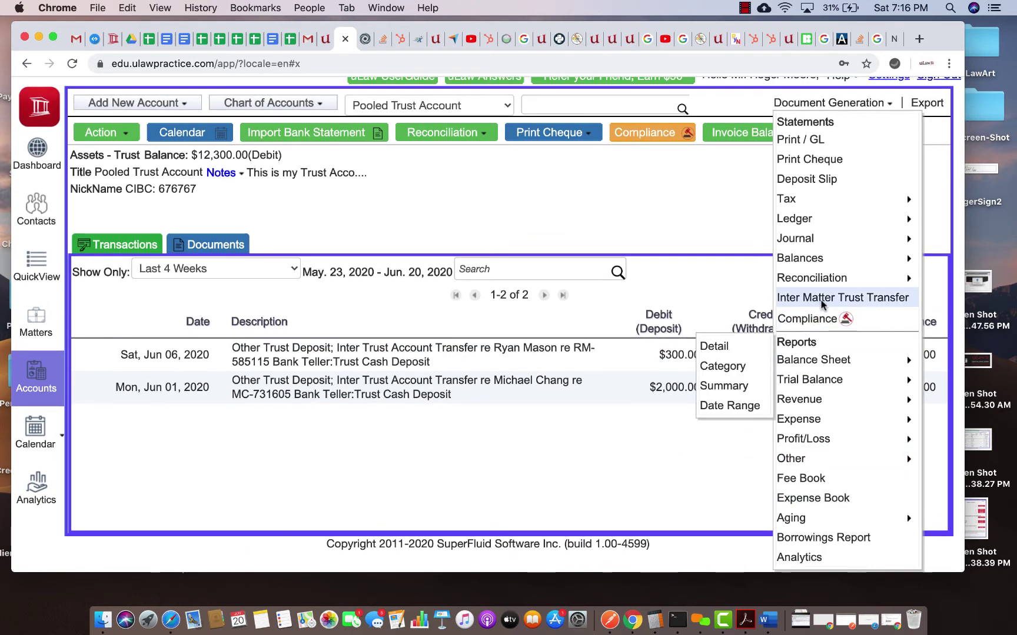
click(819, 298)
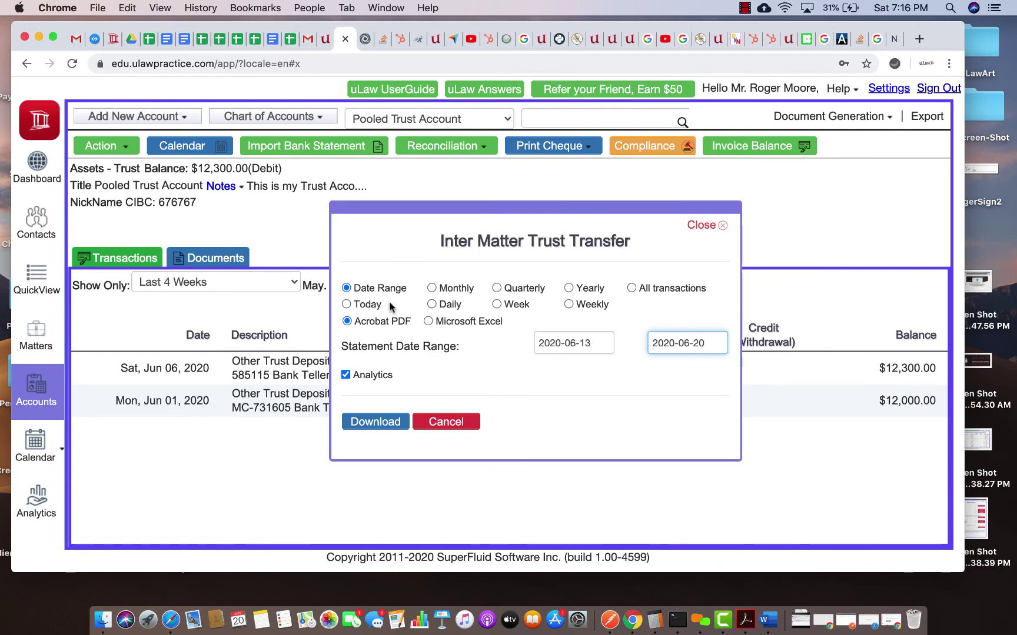
click(350, 304)
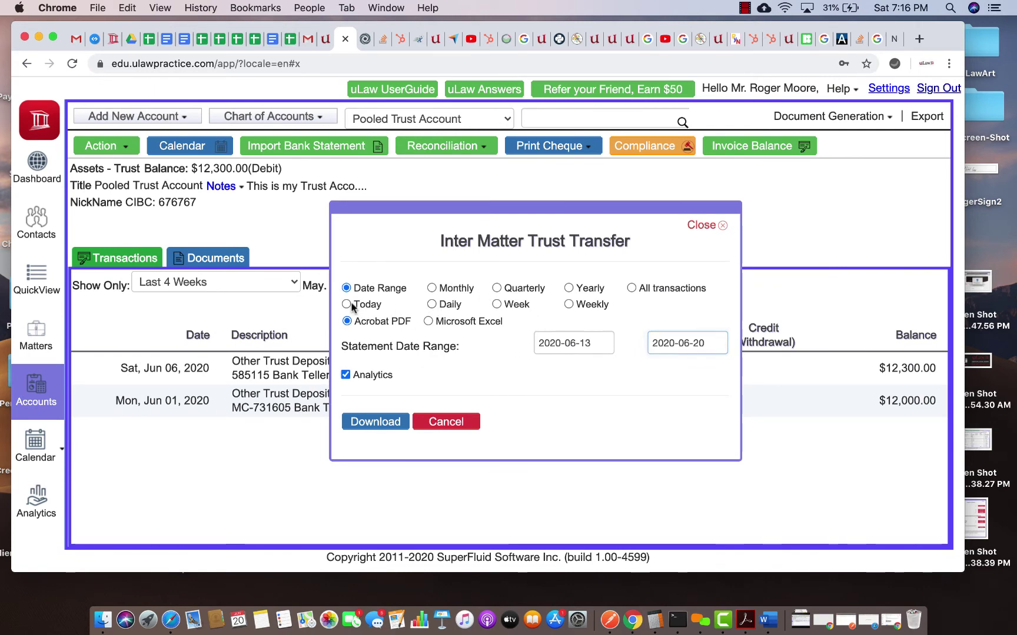
click(379, 422)
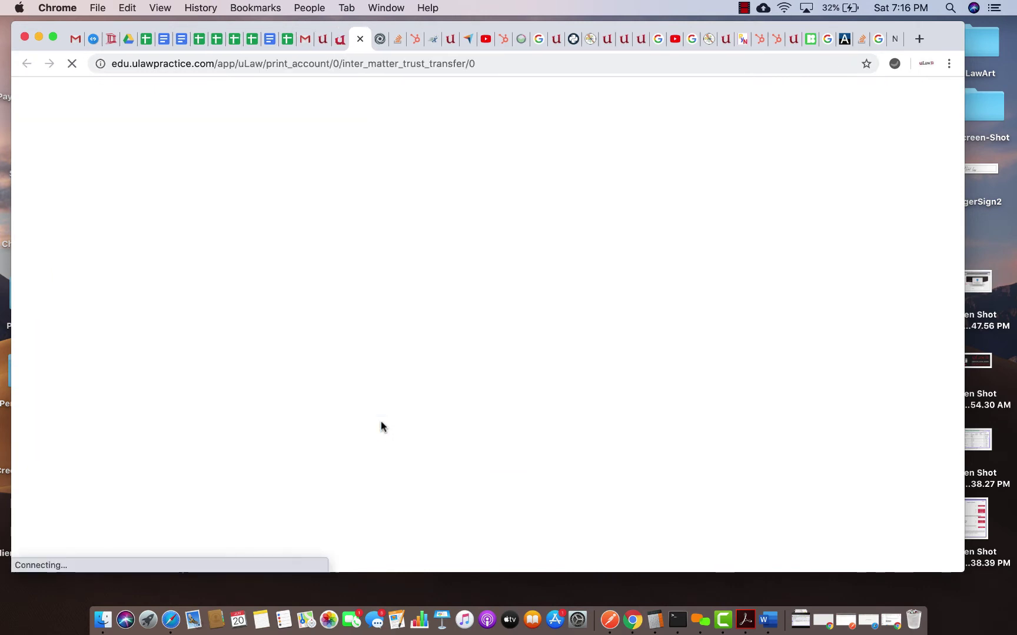
click(800, 619)
click(799, 583)
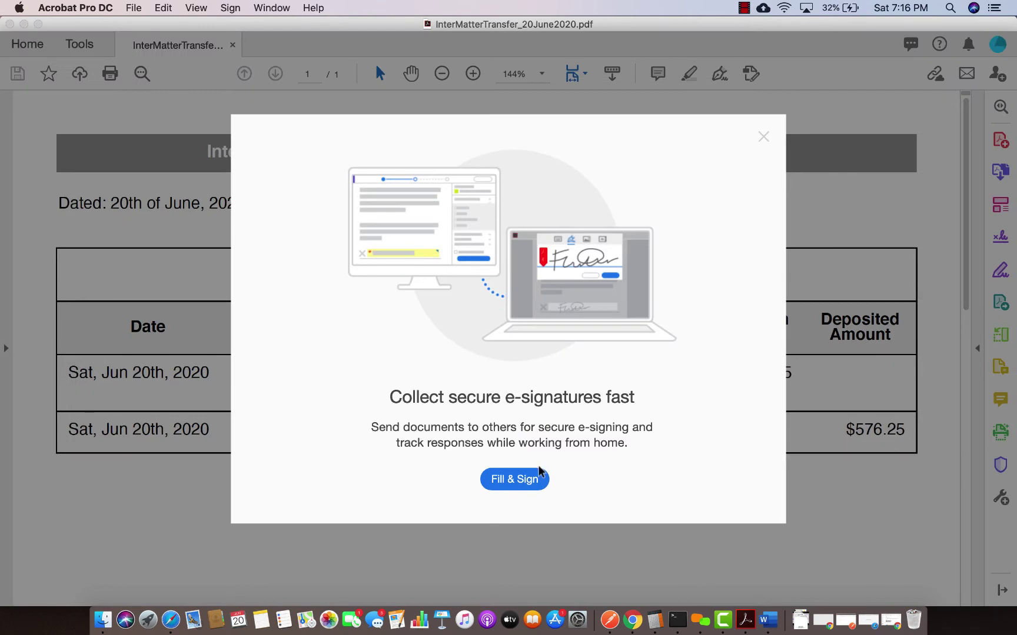
click(763, 137)
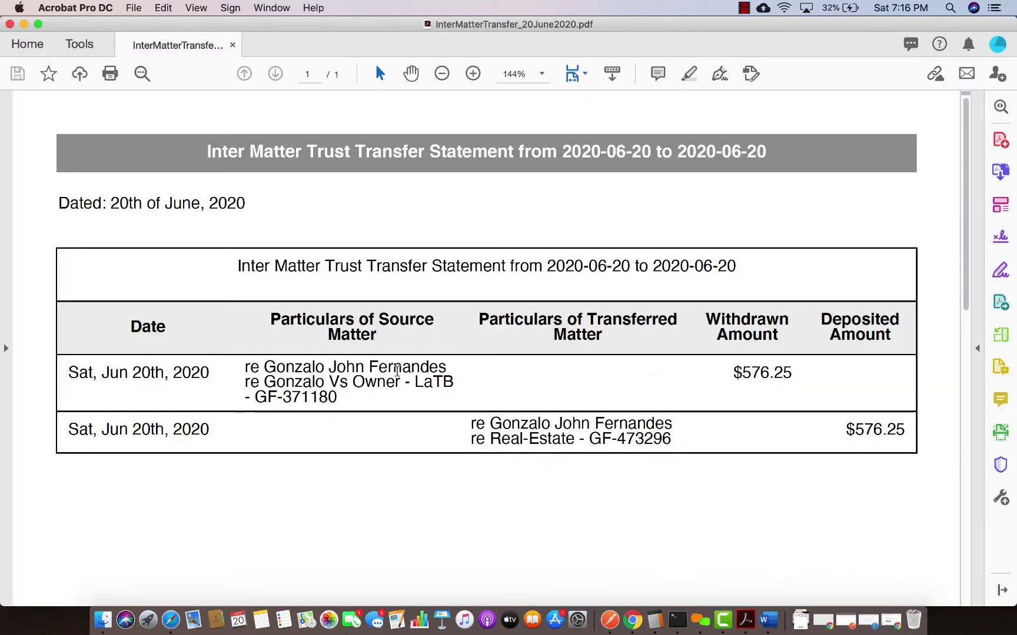
click(10, 24)
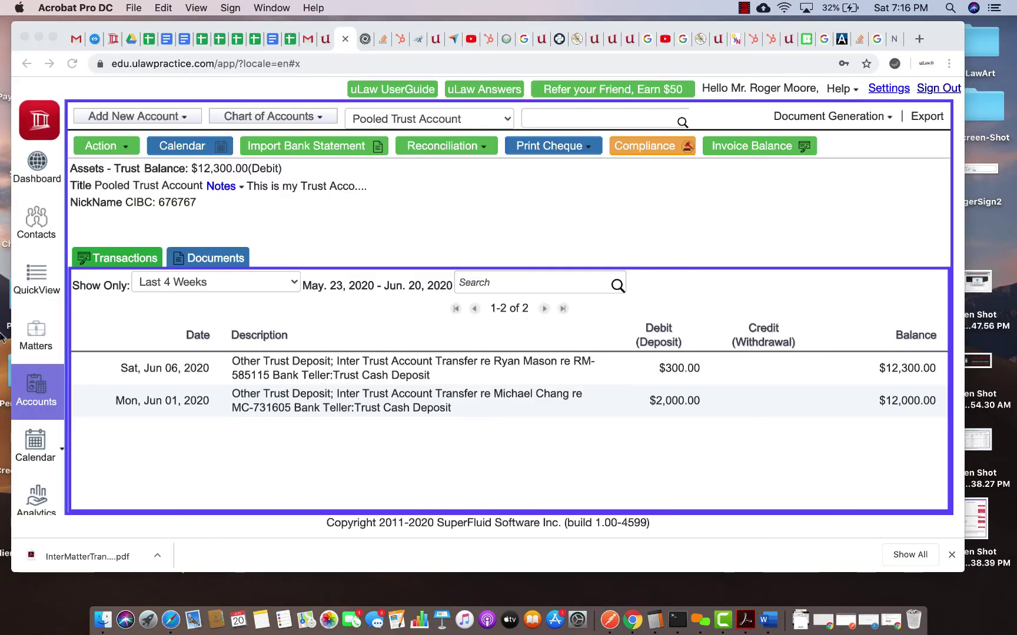
Step: Return to the Real-Estate matter showing $576.25 in trust receipts, view its Action menu, then stop recording
click(36, 335)
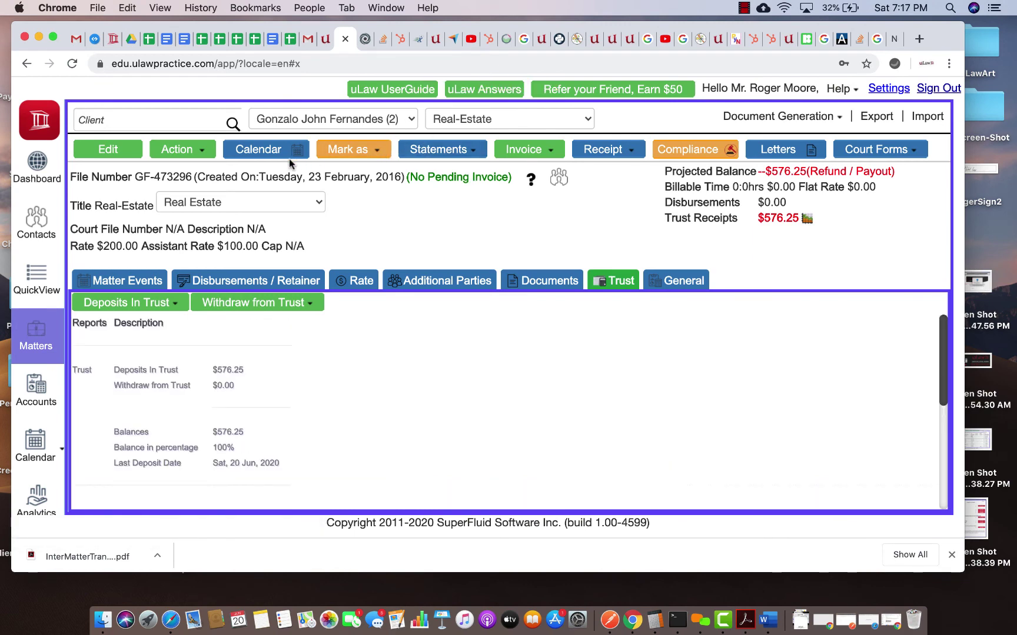
click(191, 154)
scroll(236, 464, down, 3)
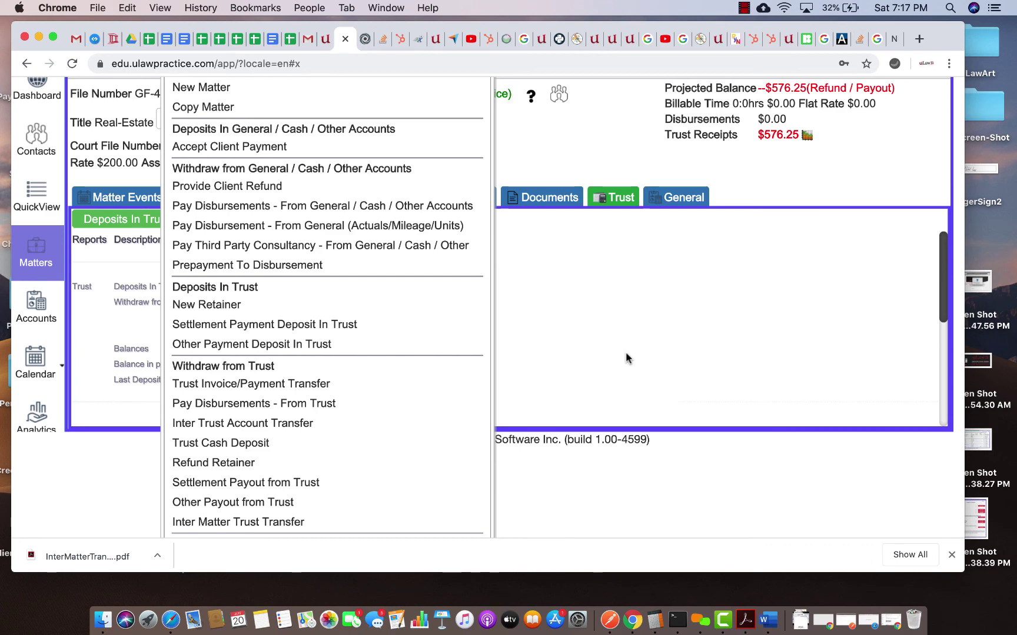
scroll(627, 358, up, 3)
click(744, 8)
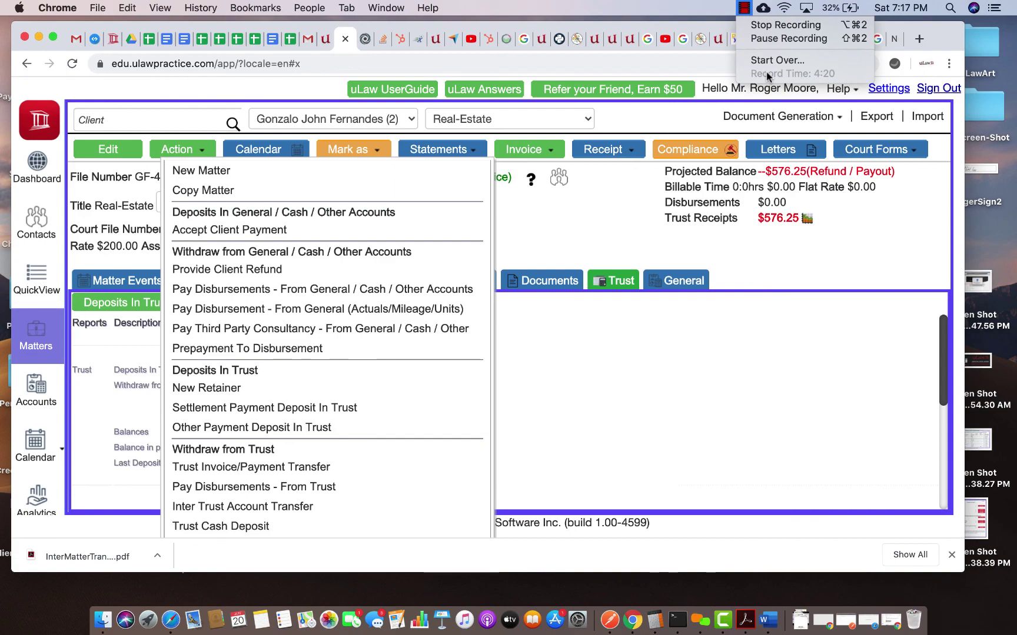
click(769, 25)
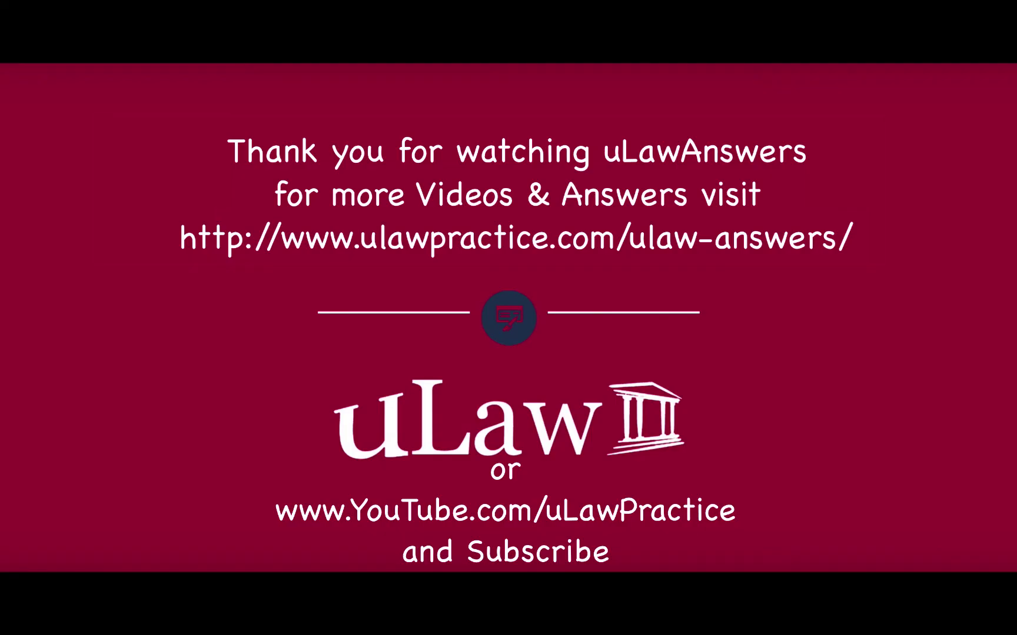